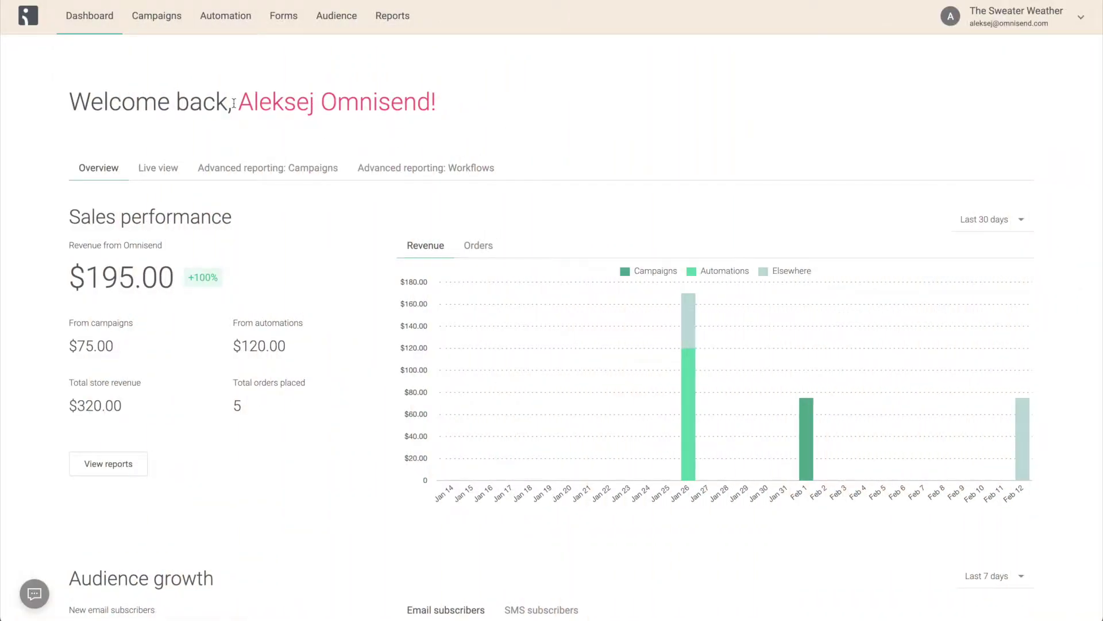
Go to the Campaigns section from the top navigation bar
{"action": "left_click", "coordinate": [154, 17]}
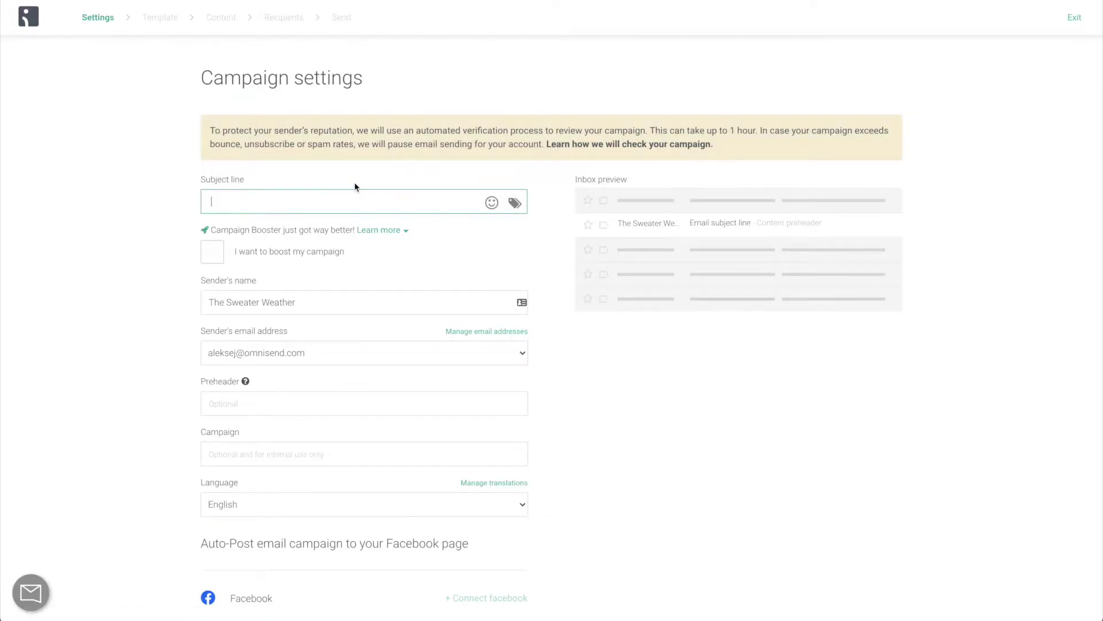
Set the subject line to 'Holidays are over, but the Sweater Weather is still here!' plus a rocket emoji
{"action": "type", "text": "Holidays are over, but the Sweater Weather is still here!"}
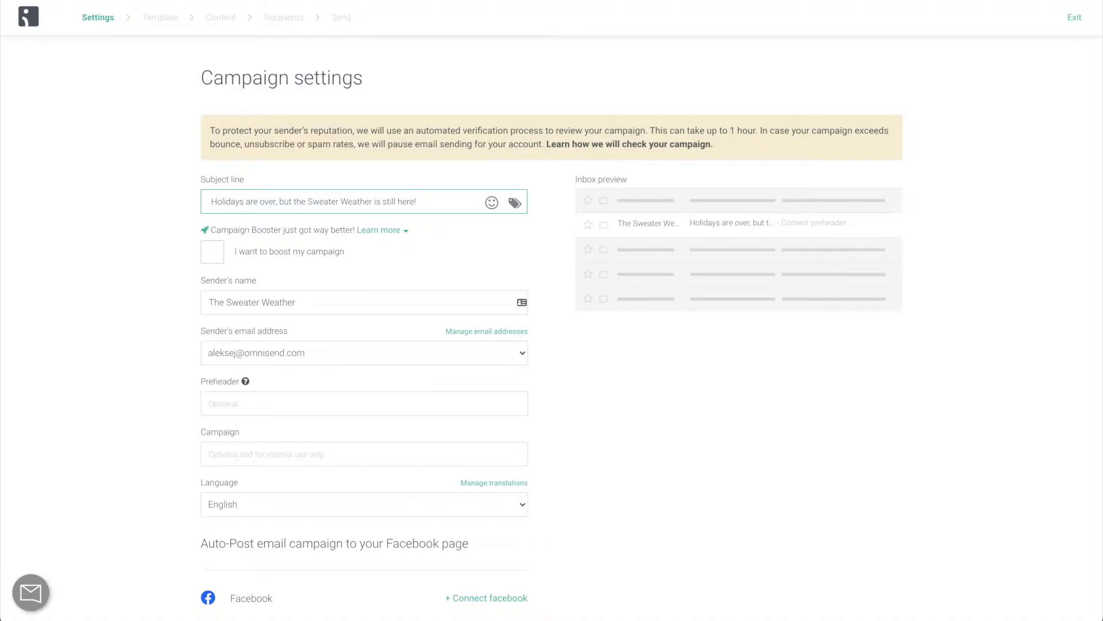
{"action": "left_click", "coordinate": [492, 202]}
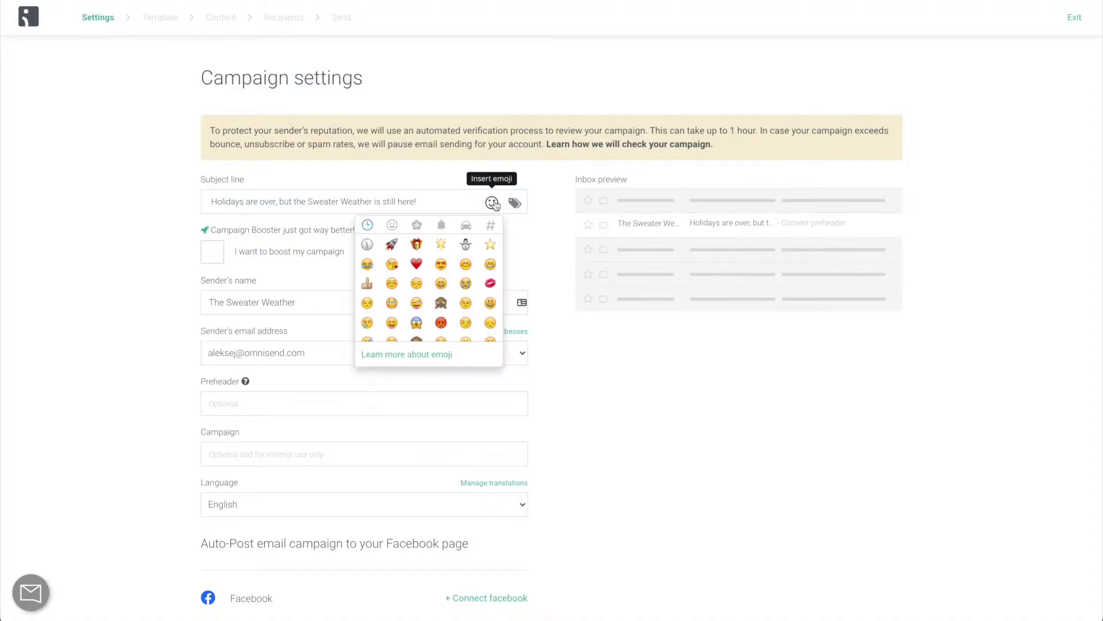
{"action": "left_click", "coordinate": [391, 244]}
{"action": "left_click", "coordinate": [544, 229]}
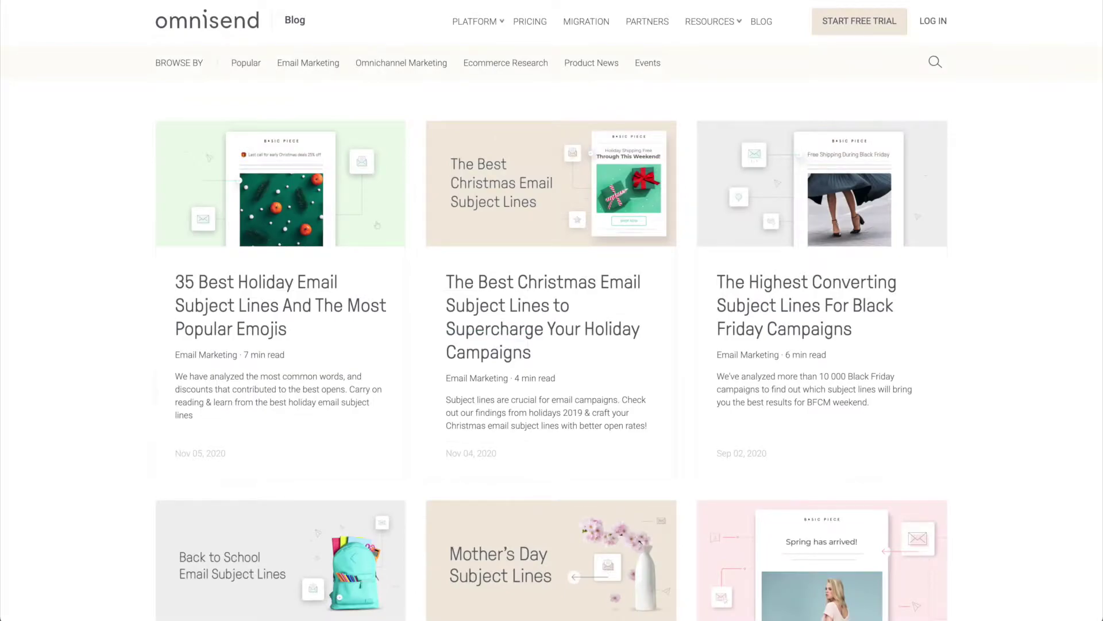
{"action": "scroll", "coordinate": [552, 344], "scroll_direction": "down", "scroll_amount": 7}
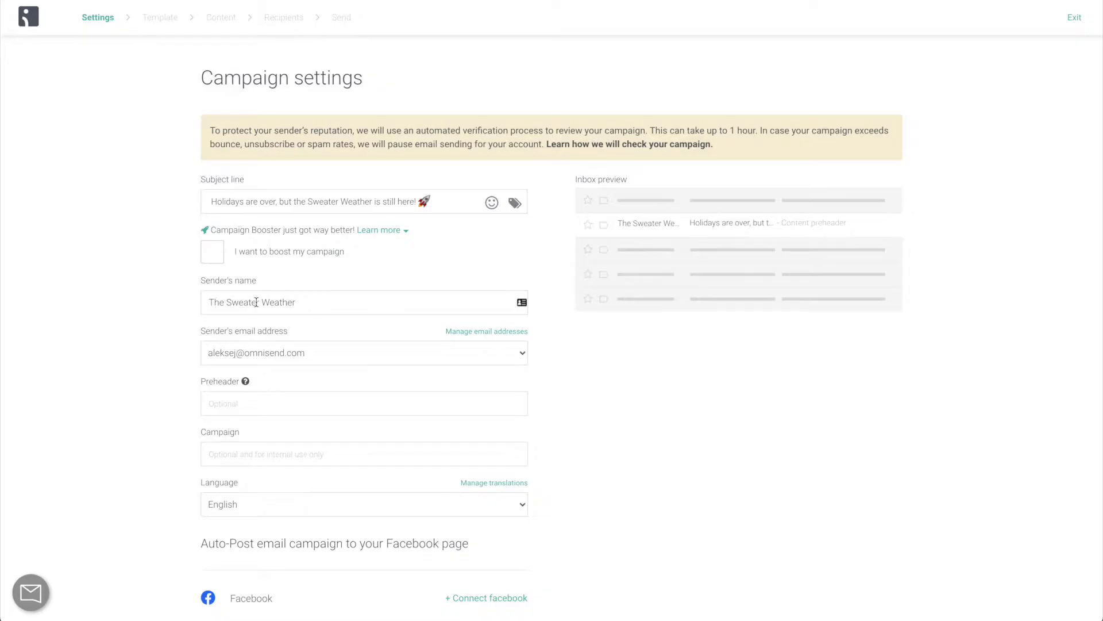
Enter preheader 'Bonus inside ;)' and campaign name 'My first campaign.'
{"action": "left_click", "coordinate": [326, 412]}
{"action": "type", "text": "Bonus inside ;)"}
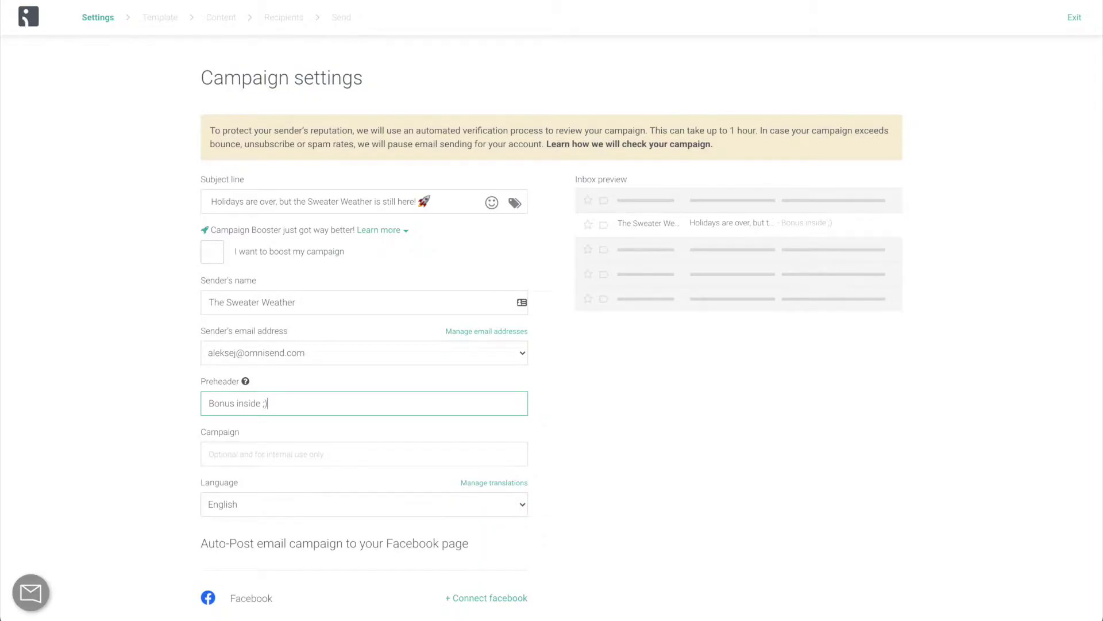
{"action": "left_click", "coordinate": [337, 450]}
{"action": "type", "text": "My first campaign."}
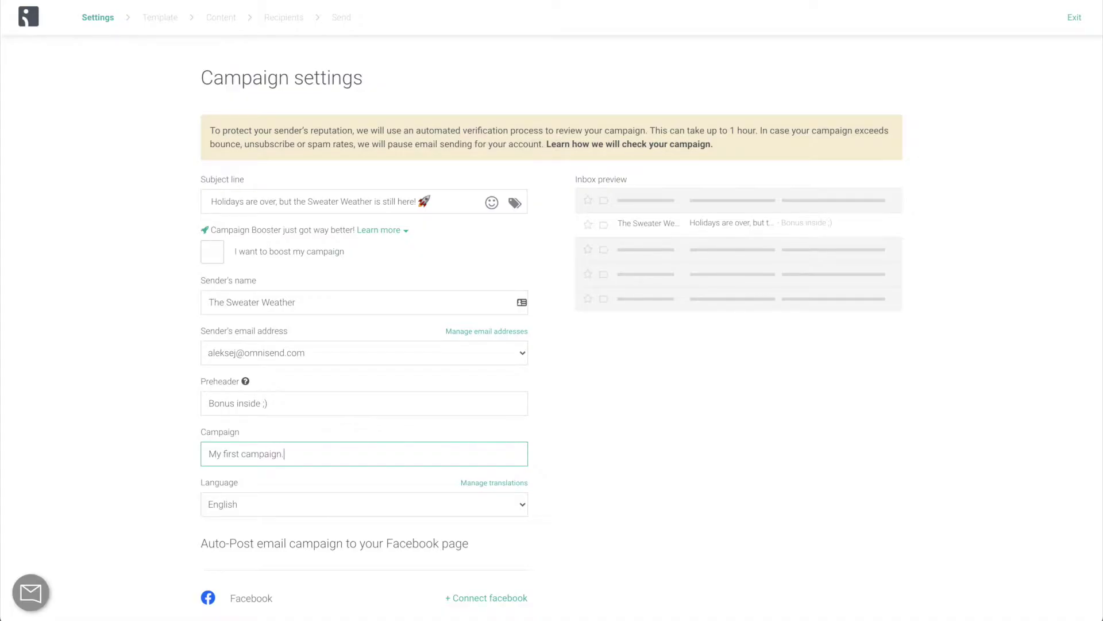
Enable the campaign booster with second subject line 'Sweater Weather fans - don't miss out...' and a clock emoji
{"action": "left_click", "coordinate": [213, 254]}
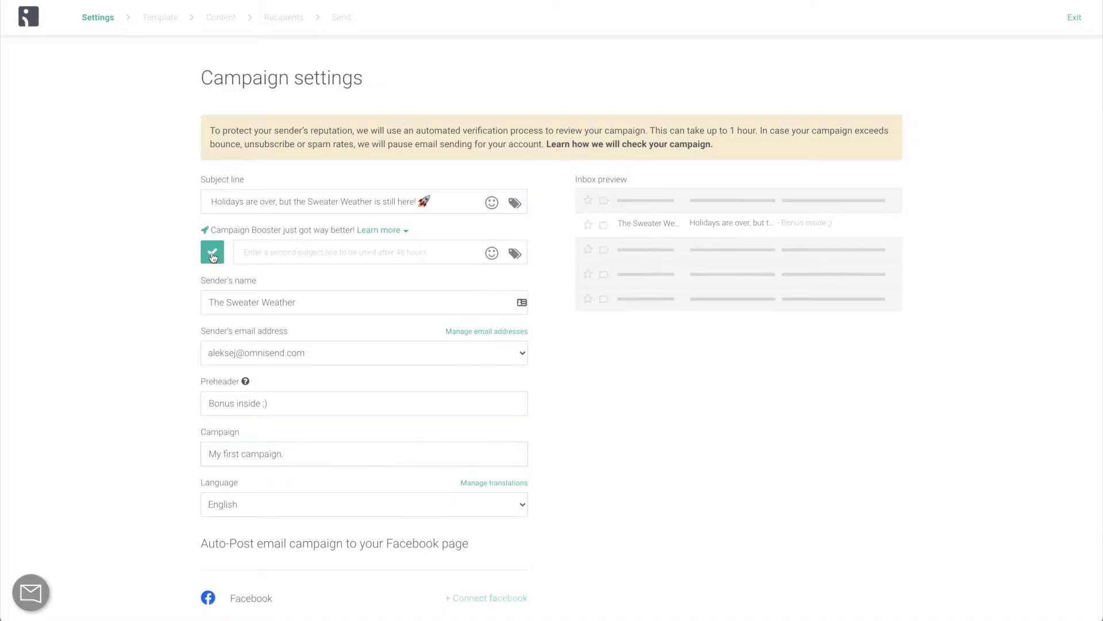
{"action": "left_click", "coordinate": [292, 250]}
{"action": "type", "text": "Sweater Weather fans - don't miss out..."}
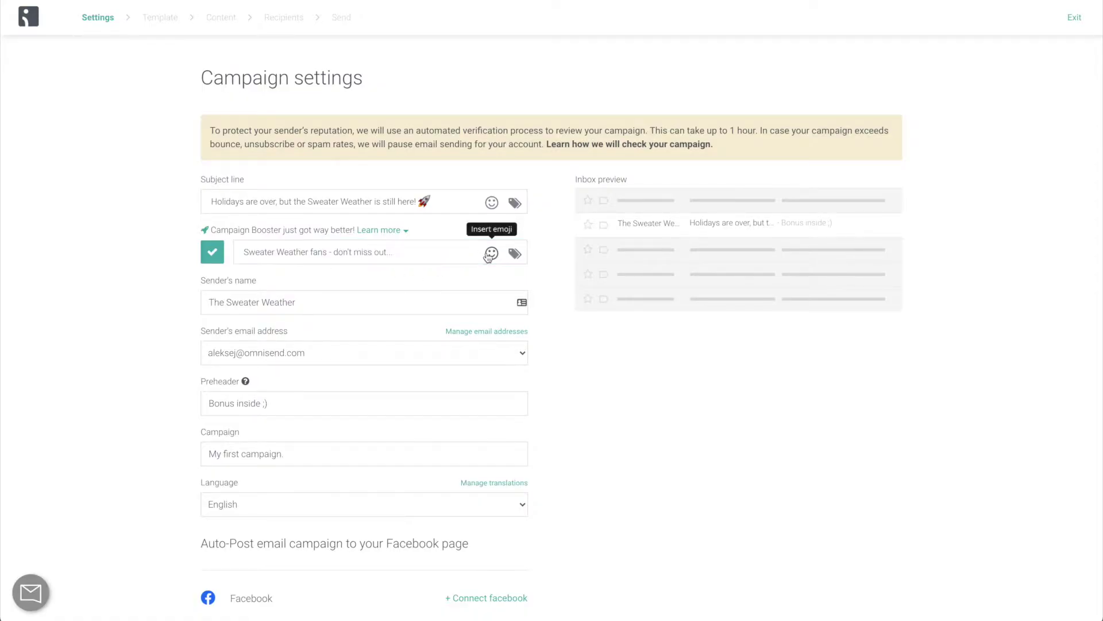
{"action": "left_click", "coordinate": [492, 253]}
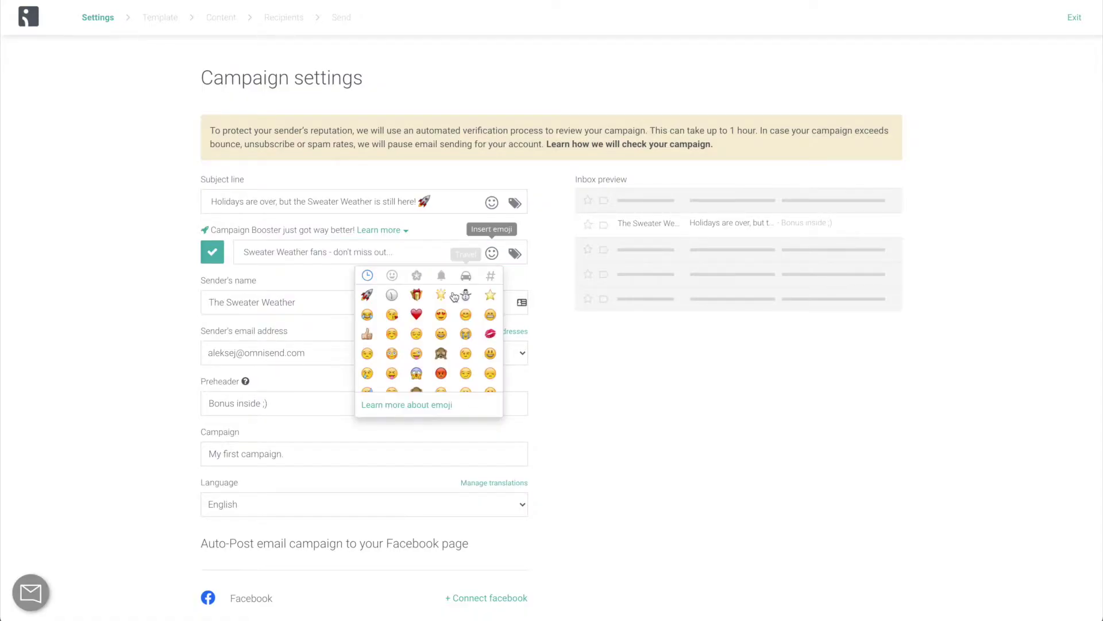
{"action": "left_click", "coordinate": [391, 294]}
{"action": "left_click", "coordinate": [563, 288]}
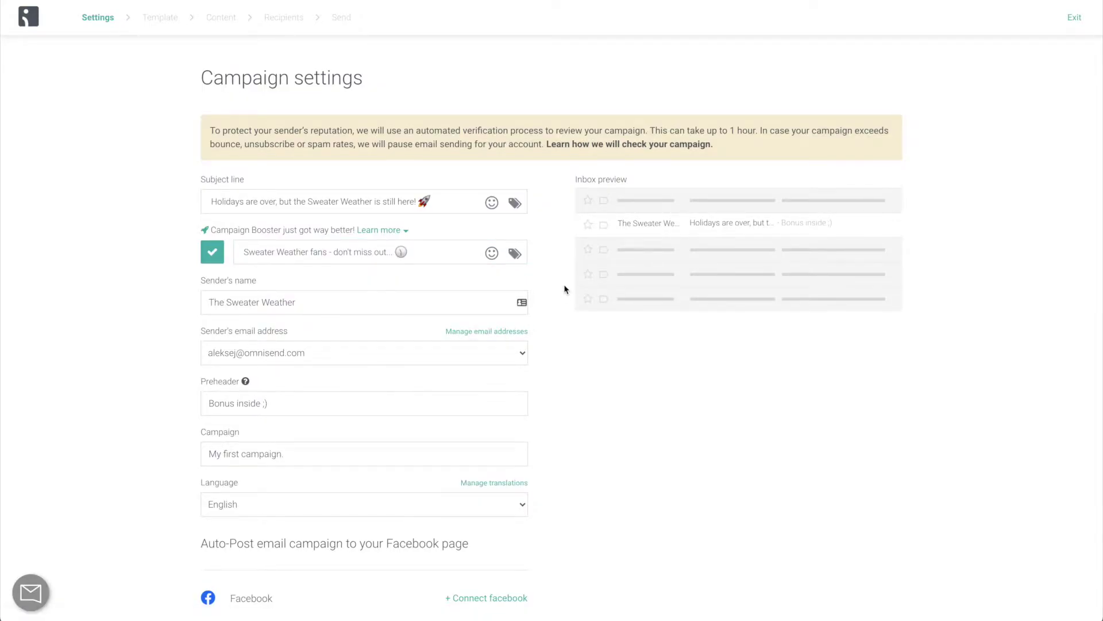
{"action": "scroll", "coordinate": [564, 284], "scroll_direction": "down", "scroll_amount": 3}
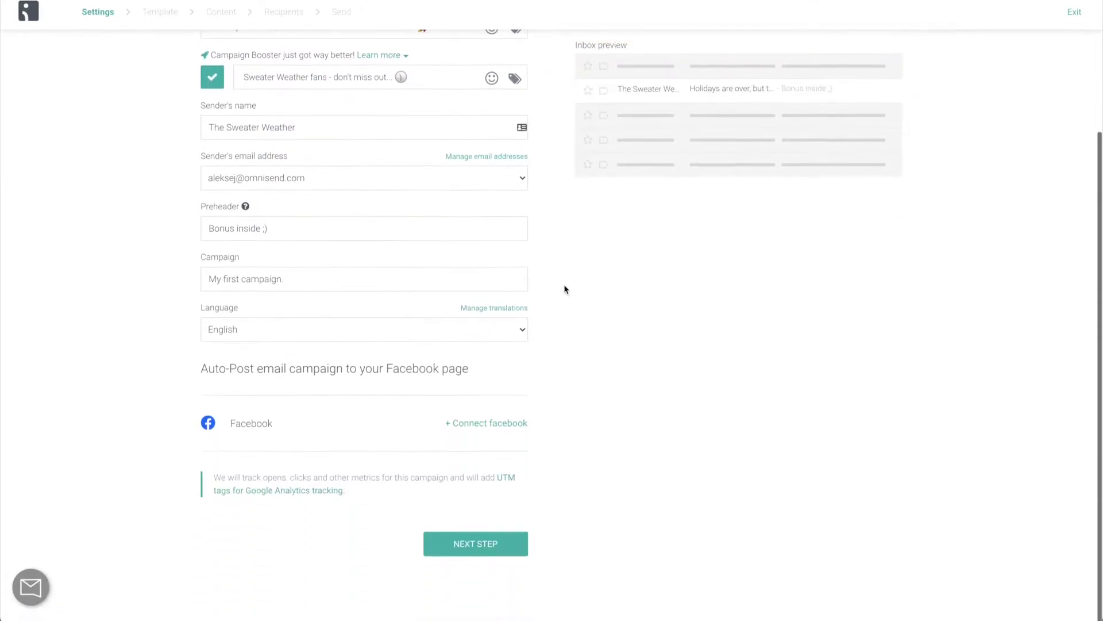
Continue to template selection, browse the Themed templates, then return to Standard templates
{"action": "left_click", "coordinate": [475, 549]}
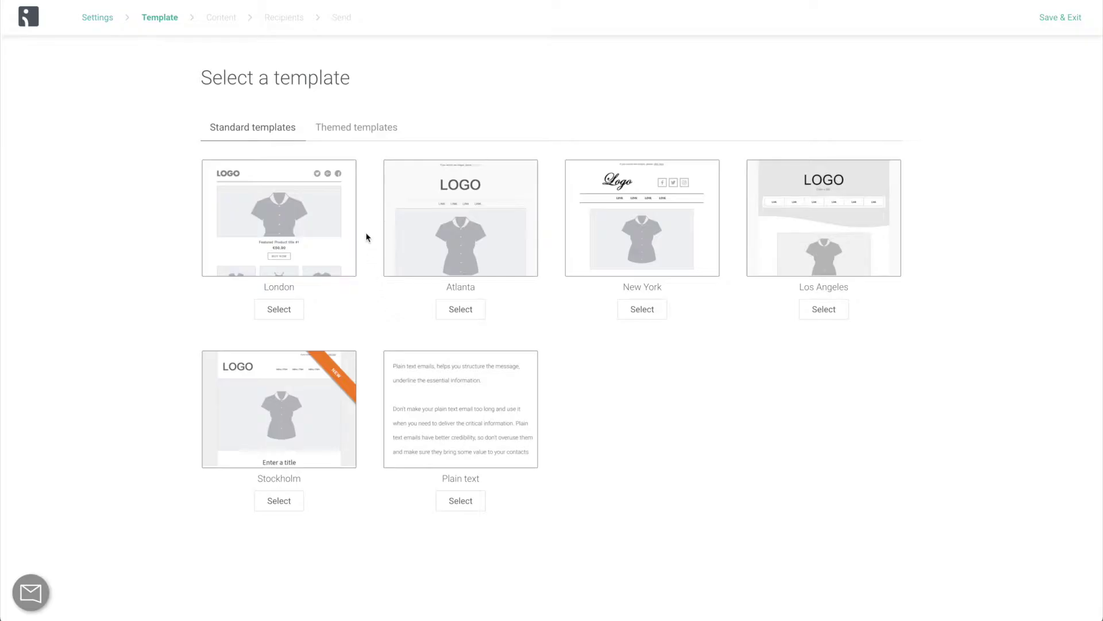
{"action": "left_click", "coordinate": [359, 131]}
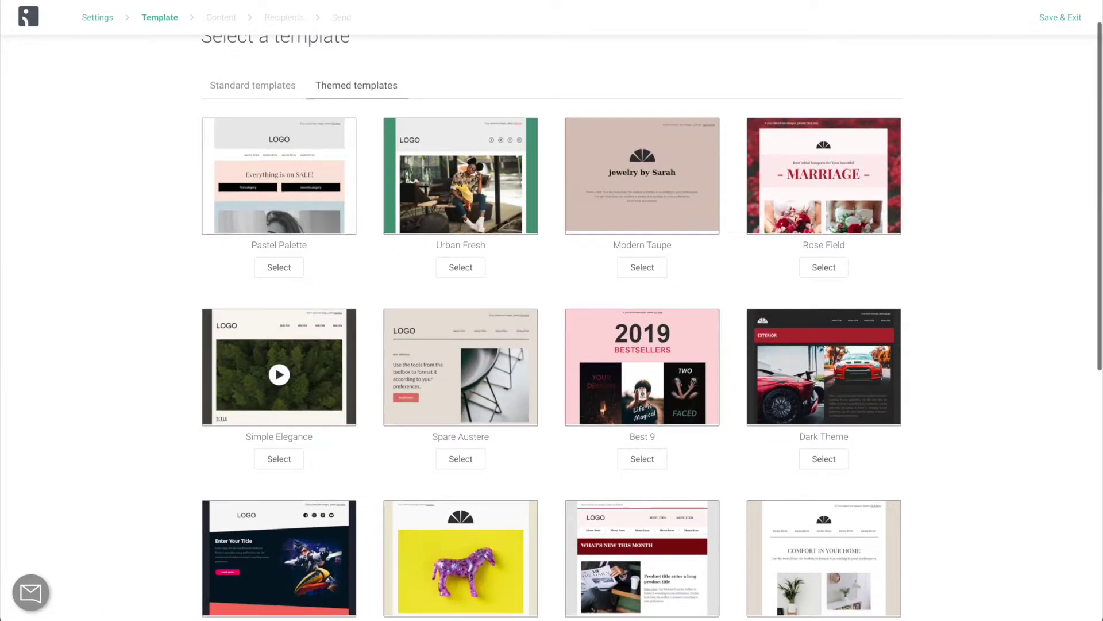
{"action": "scroll", "coordinate": [552, 328], "scroll_direction": "down", "scroll_amount": 7}
{"action": "scroll", "coordinate": [552, 328], "scroll_direction": "up", "scroll_amount": 7}
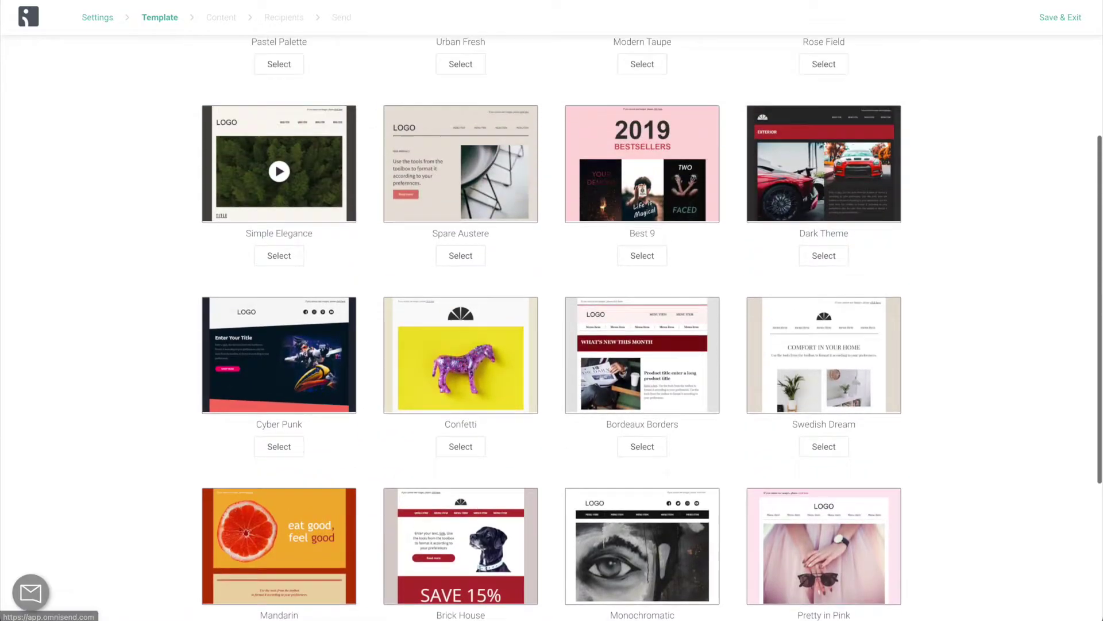
{"action": "left_click", "coordinate": [264, 117]}
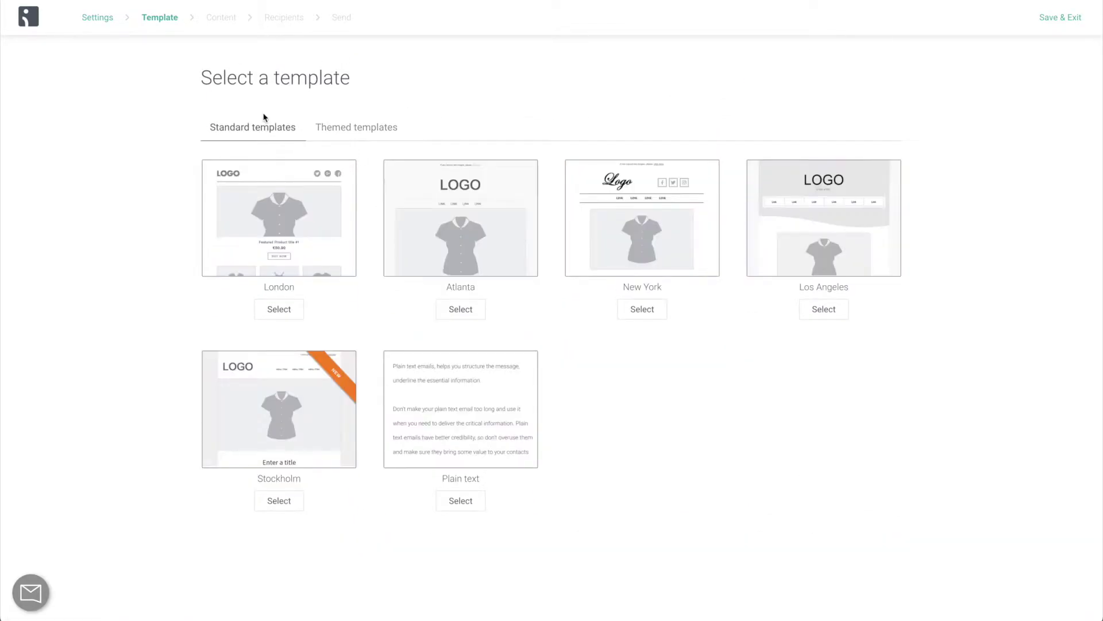
Start from the Stockholm template and move its image block below the title and text
{"action": "left_click", "coordinate": [273, 500]}
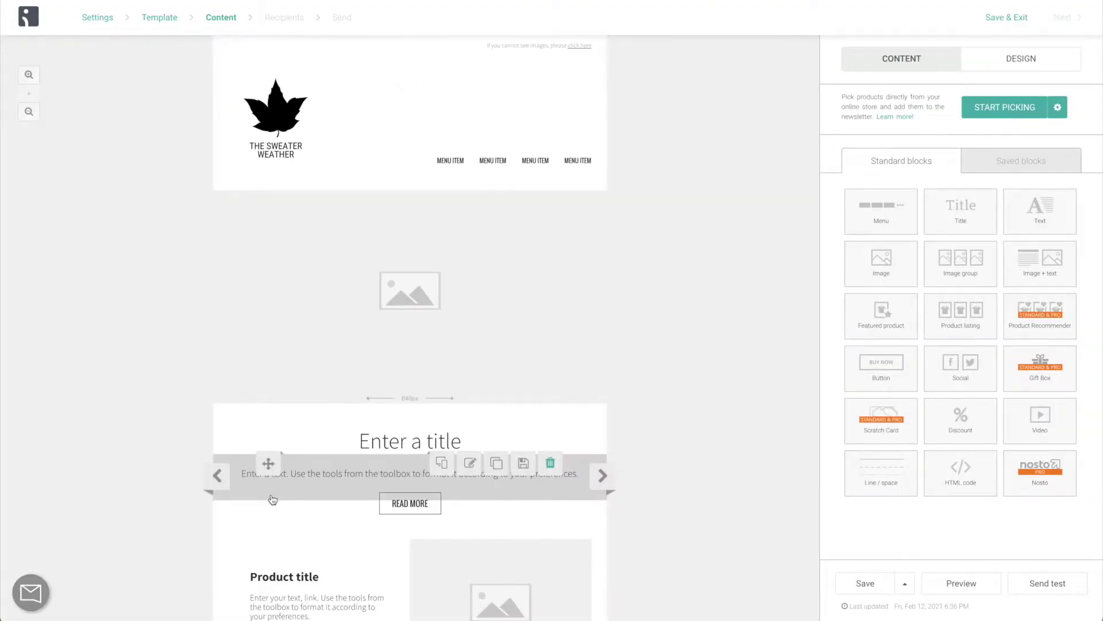
{"action": "scroll", "coordinate": [729, 349], "scroll_direction": "down", "scroll_amount": 9}
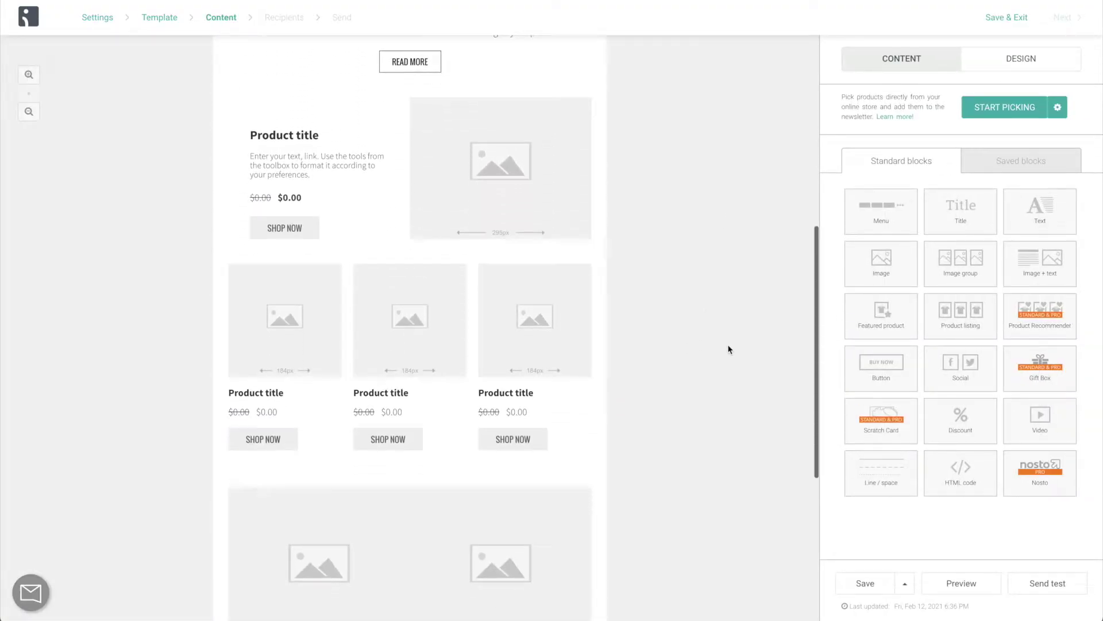
{"action": "scroll", "coordinate": [729, 349], "scroll_direction": "up", "scroll_amount": 8}
{"action": "scroll", "coordinate": [728, 350], "scroll_direction": "up", "scroll_amount": 1}
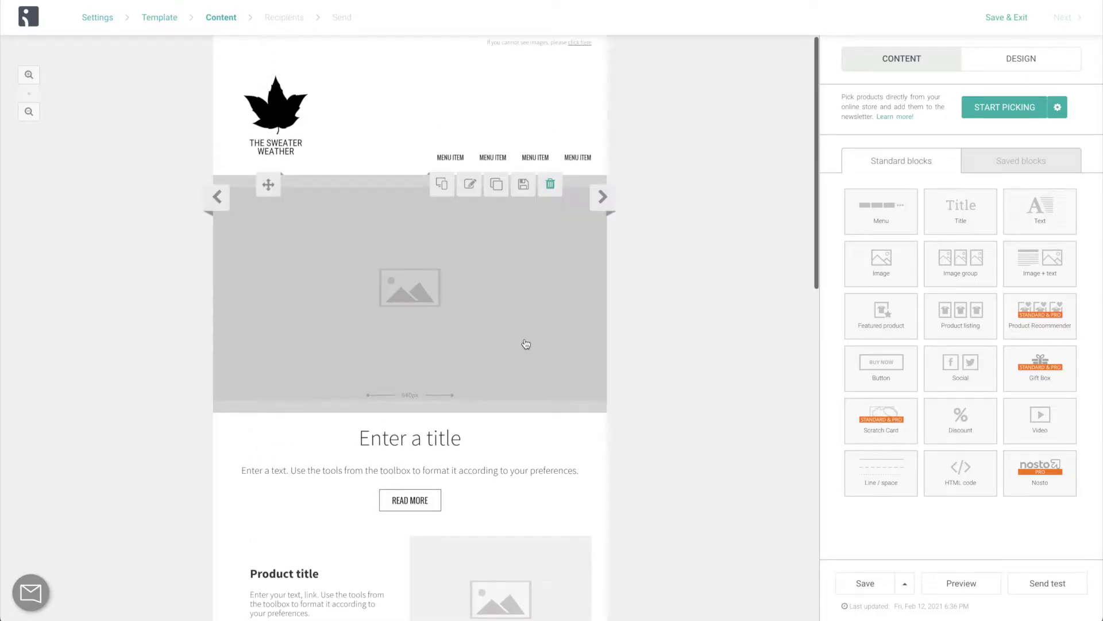
{"action": "left_click_drag", "start_coordinate": [271, 188], "coordinate": [274, 262]}
Delete the title and text blocks and place a Discount block below the header
{"action": "type", "text": "Hello"}
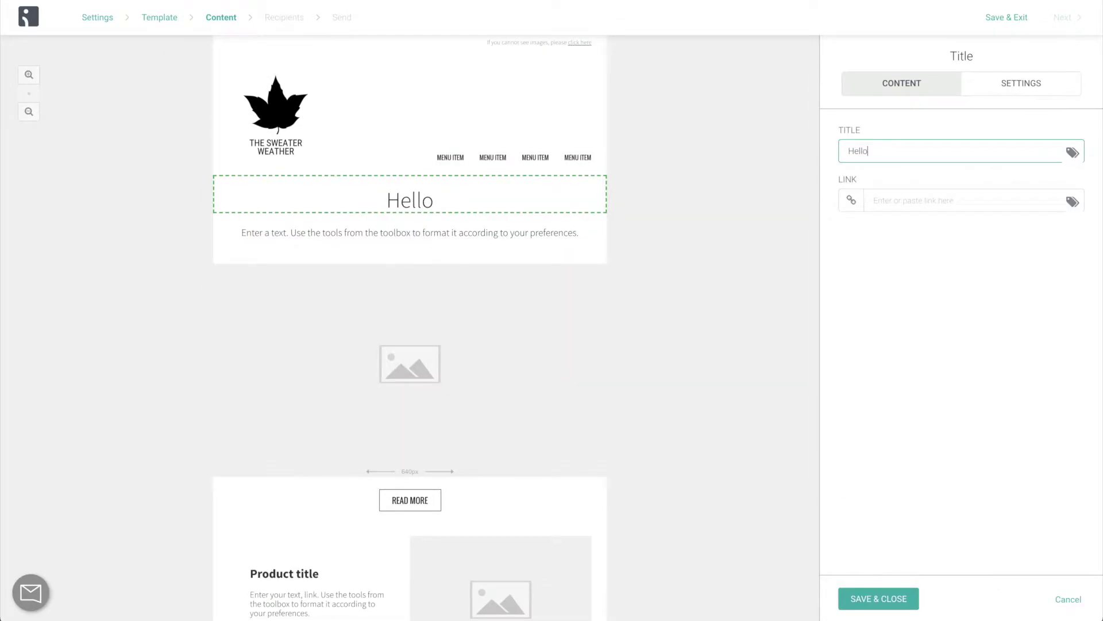
{"action": "left_click", "coordinate": [551, 184]}
{"action": "left_click", "coordinate": [551, 184]}
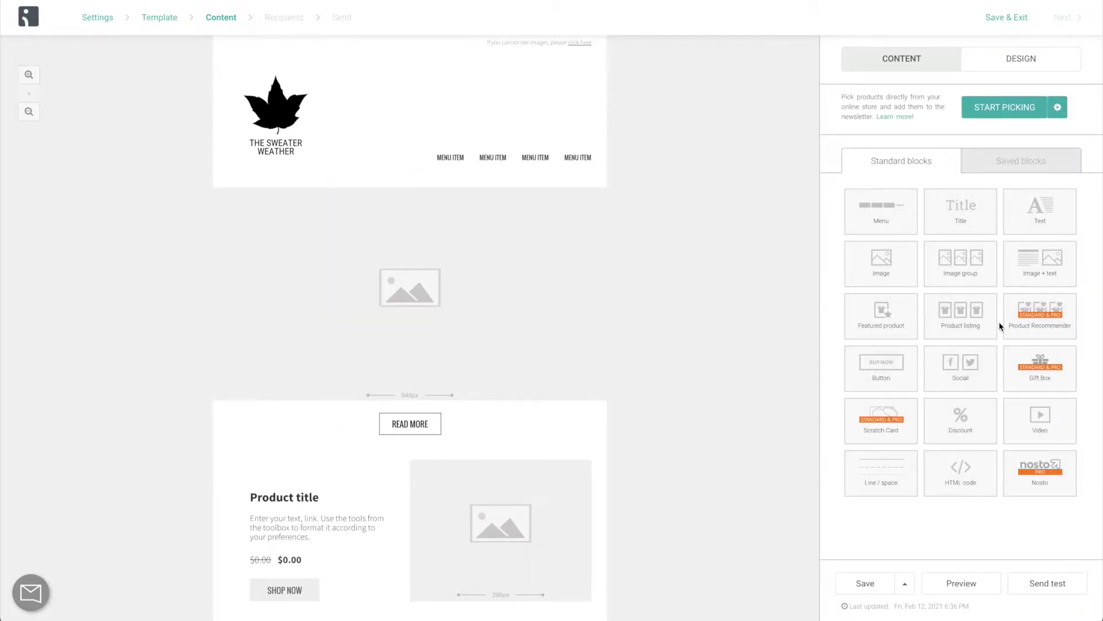
{"action": "left_click_drag", "start_coordinate": [968, 411], "coordinate": [470, 207]}
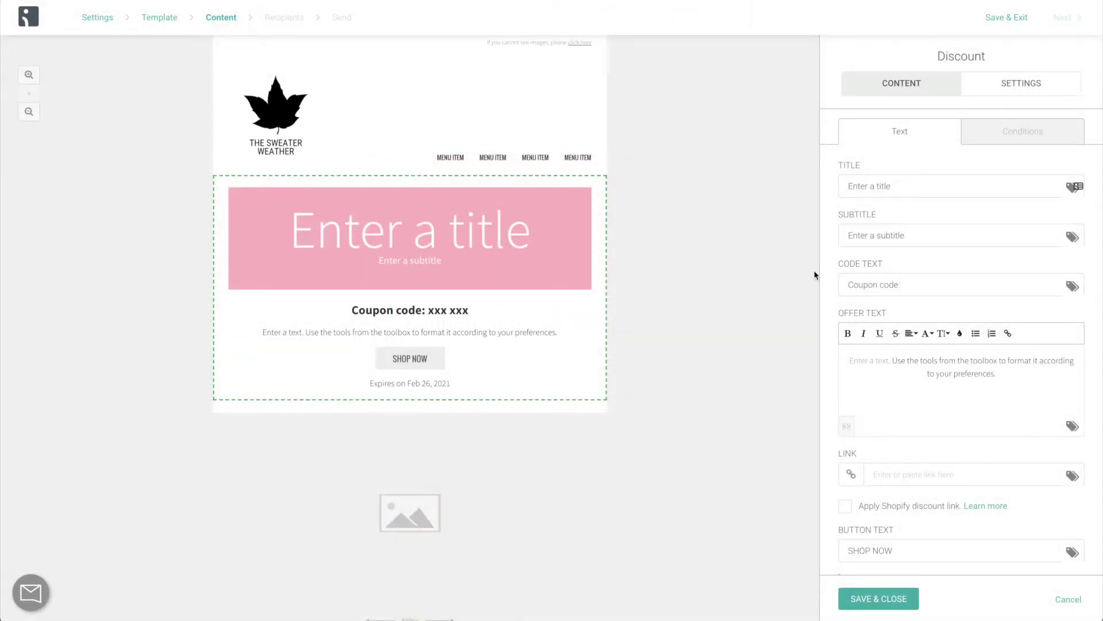
Make the Discount block a fixed cart discount titled '$5 OFF just for you!' and save it
{"action": "left_click", "coordinate": [1004, 132]}
{"action": "left_click", "coordinate": [981, 190]}
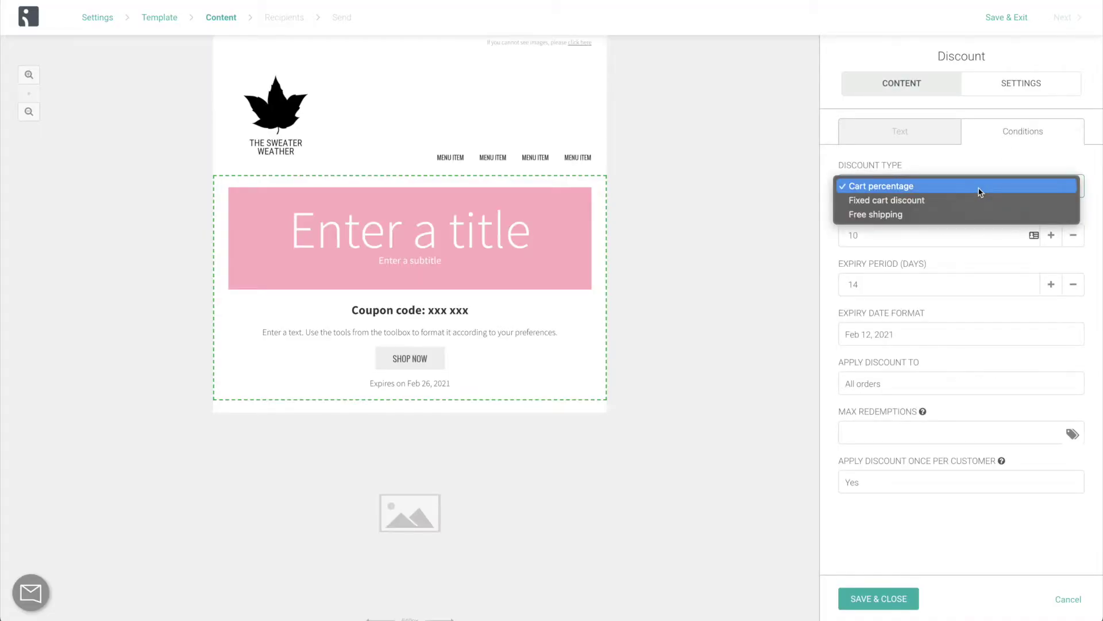
{"action": "left_click", "coordinate": [975, 200]}
{"action": "left_click", "coordinate": [954, 232]}
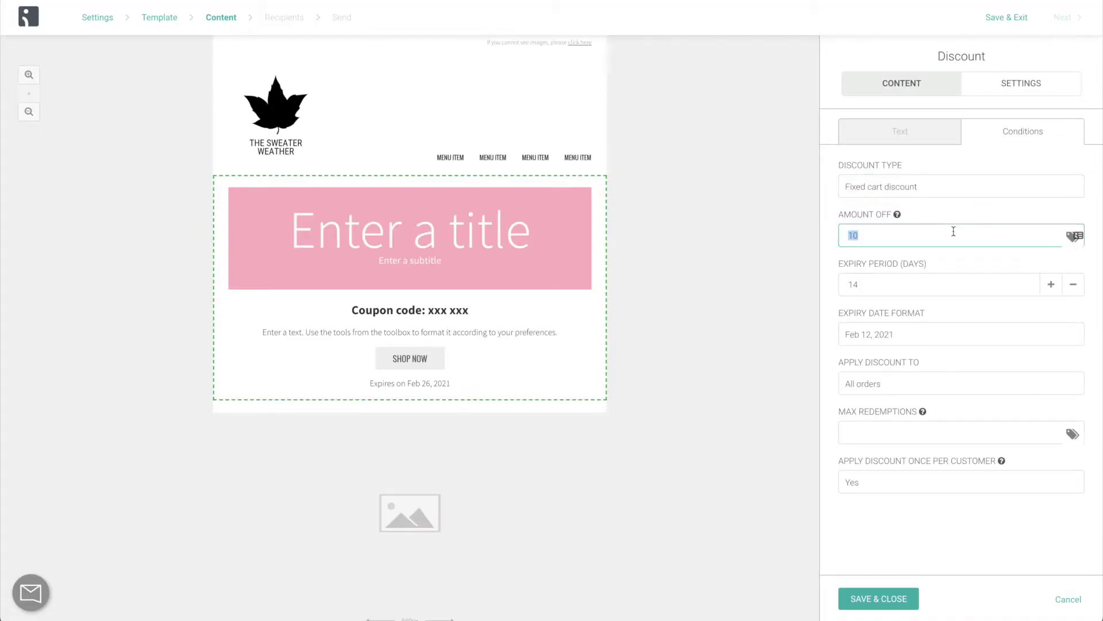
{"action": "left_click", "coordinate": [902, 137]}
{"action": "left_click", "coordinate": [929, 185]}
{"action": "type", "text": "$"}
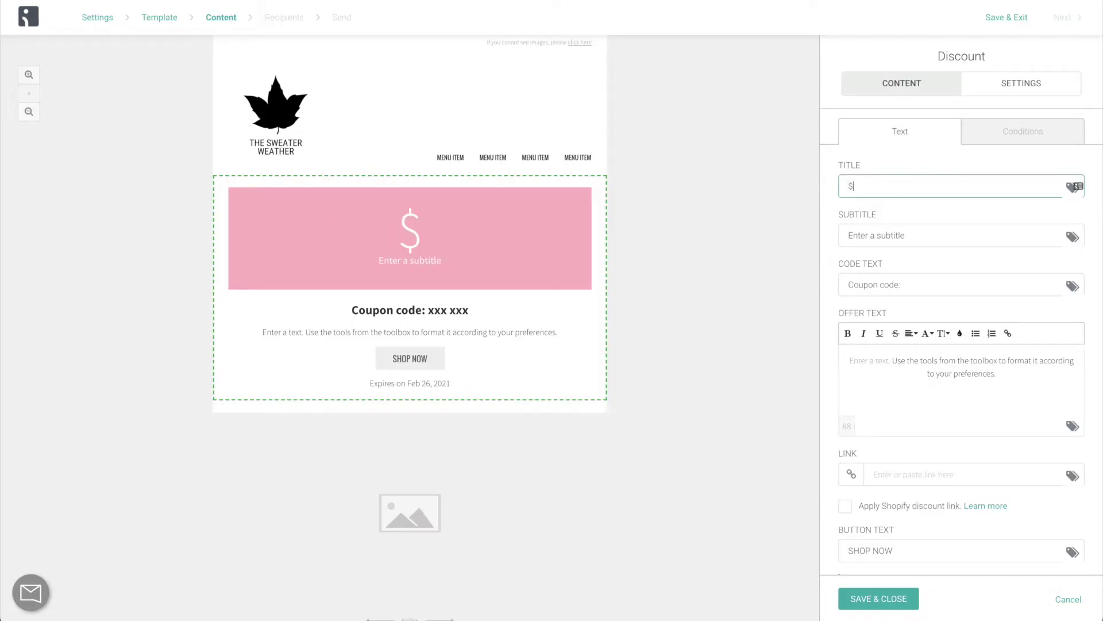
{"action": "type", "text": "50FF just for you!"}
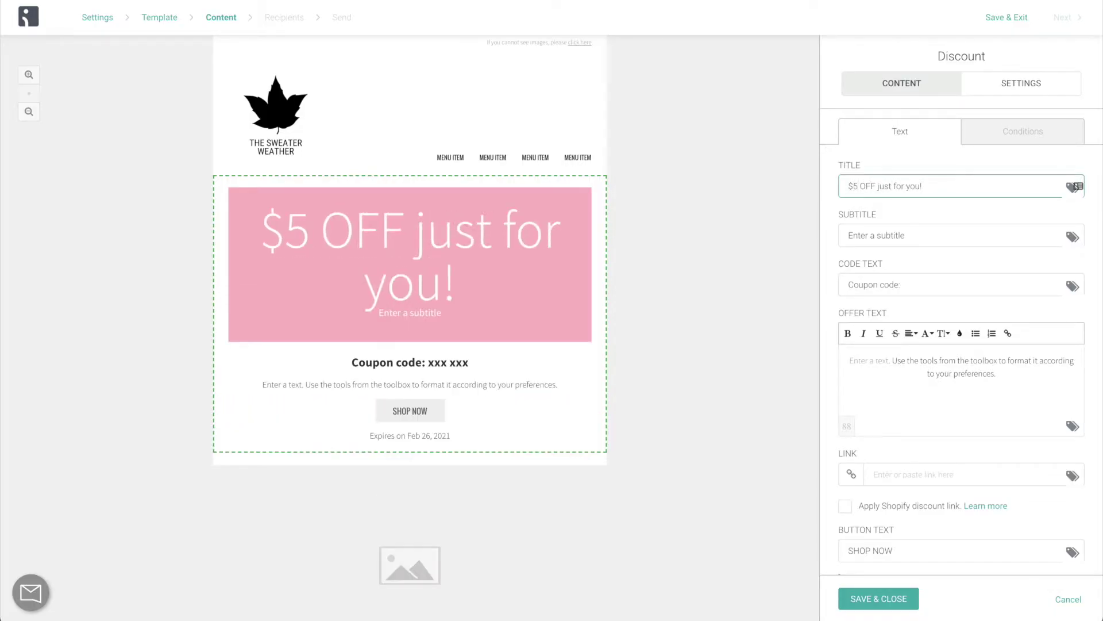
{"action": "left_click", "coordinate": [885, 598]}
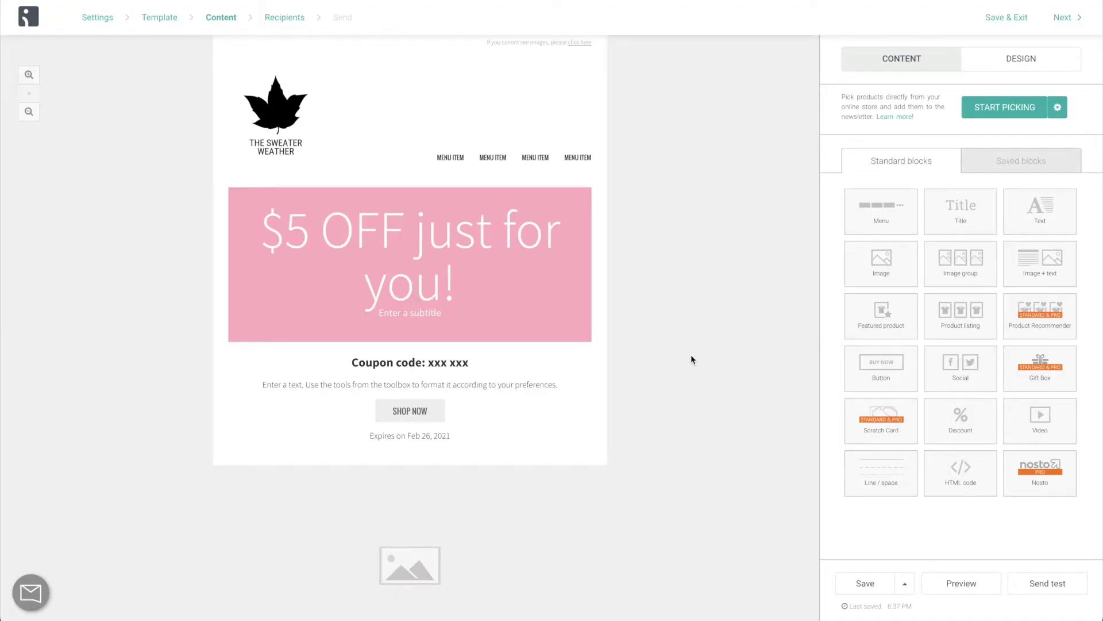
Add a Product Recommender block under the coupon showing newest products, and save it
{"action": "left_click_drag", "start_coordinate": [1044, 333], "coordinate": [551, 459]}
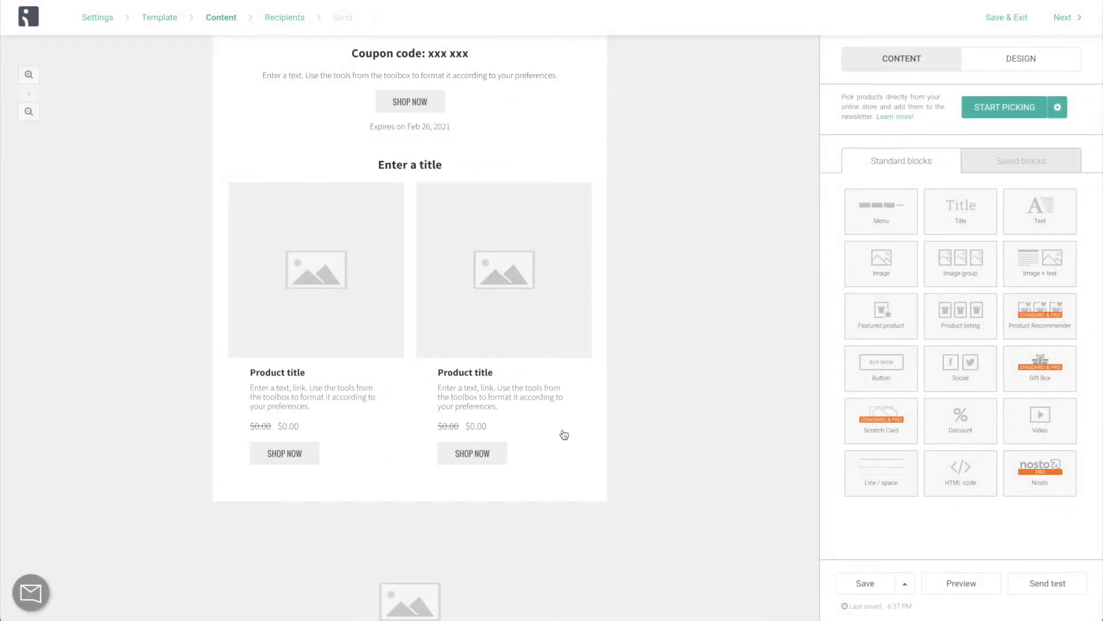
{"action": "left_click", "coordinate": [546, 415]}
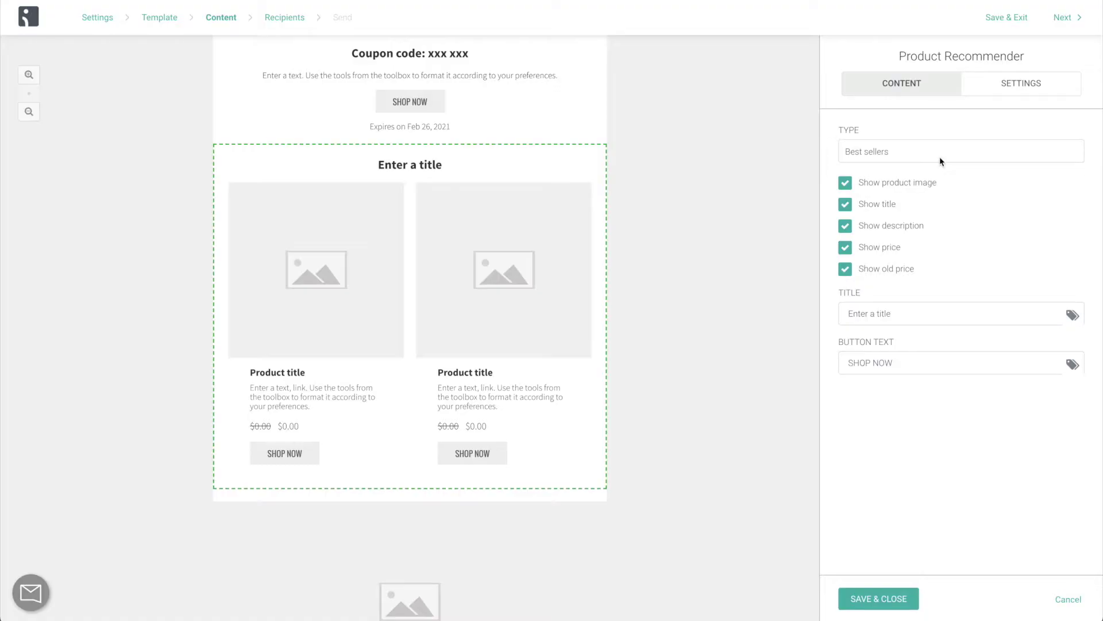
{"action": "left_click", "coordinate": [939, 156]}
{"action": "left_click", "coordinate": [940, 164]}
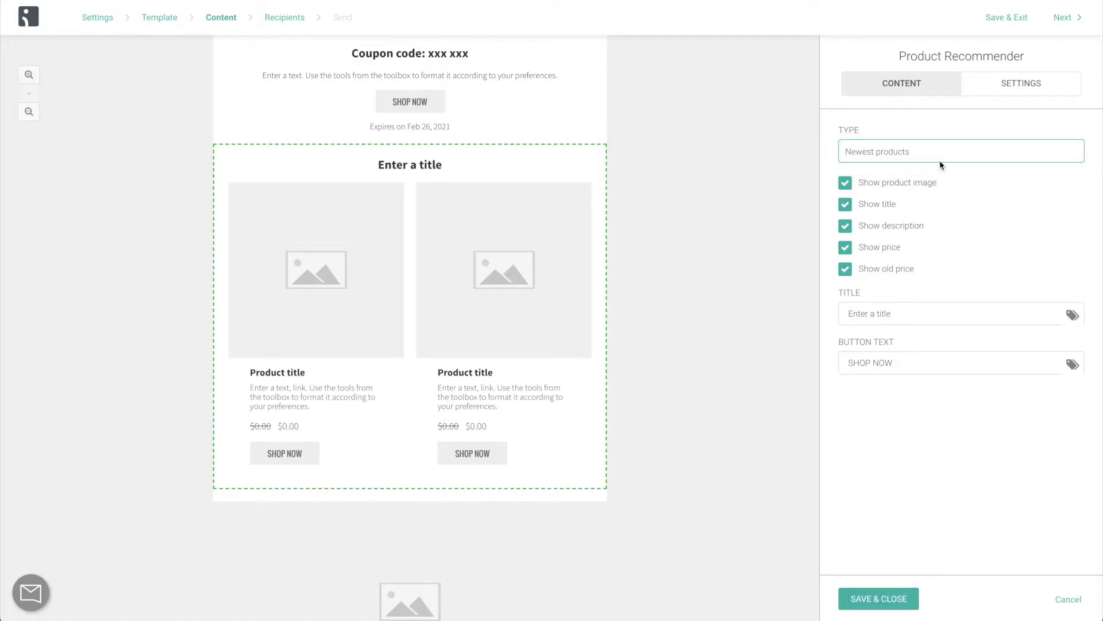
{"action": "left_click", "coordinate": [878, 599]}
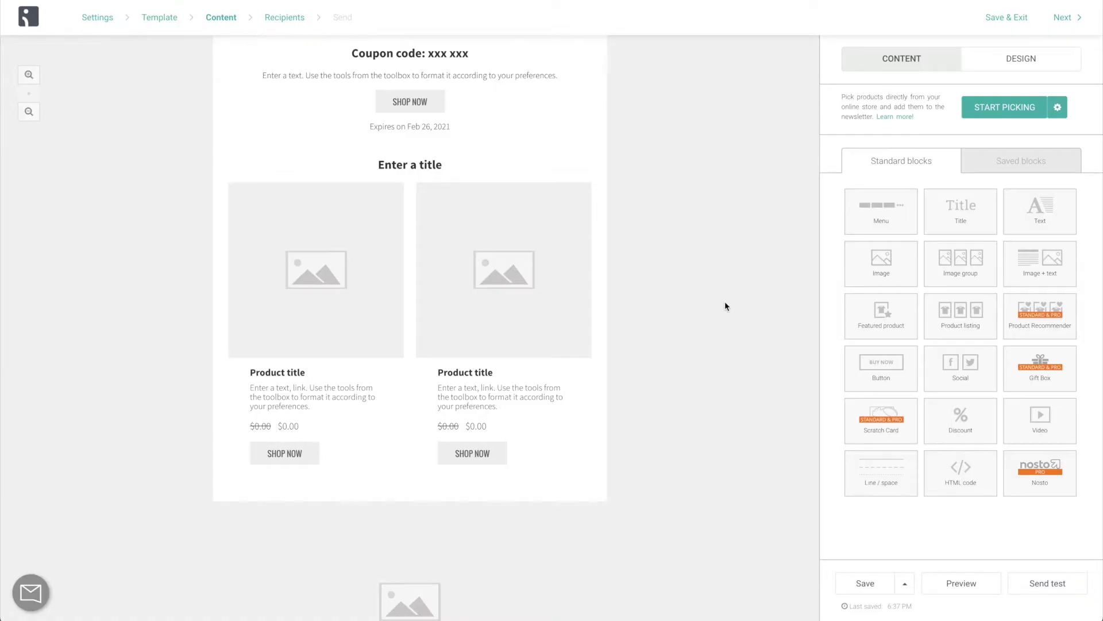
Pick the Light Cyan Cropped Sweater and Light Pink Crew Neck Sweater from the store and confirm
{"action": "left_click", "coordinate": [1006, 111]}
{"action": "scroll", "coordinate": [838, 257], "scroll_direction": "down", "scroll_amount": 2}
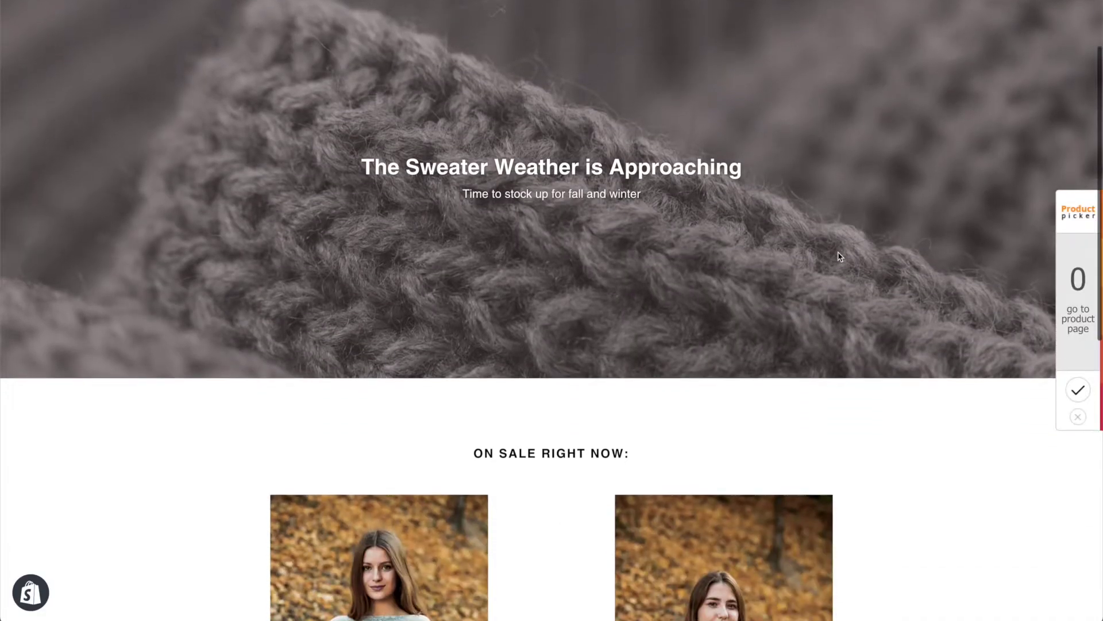
{"action": "scroll", "coordinate": [838, 256], "scroll_direction": "down", "scroll_amount": 3}
{"action": "left_click", "coordinate": [427, 468]}
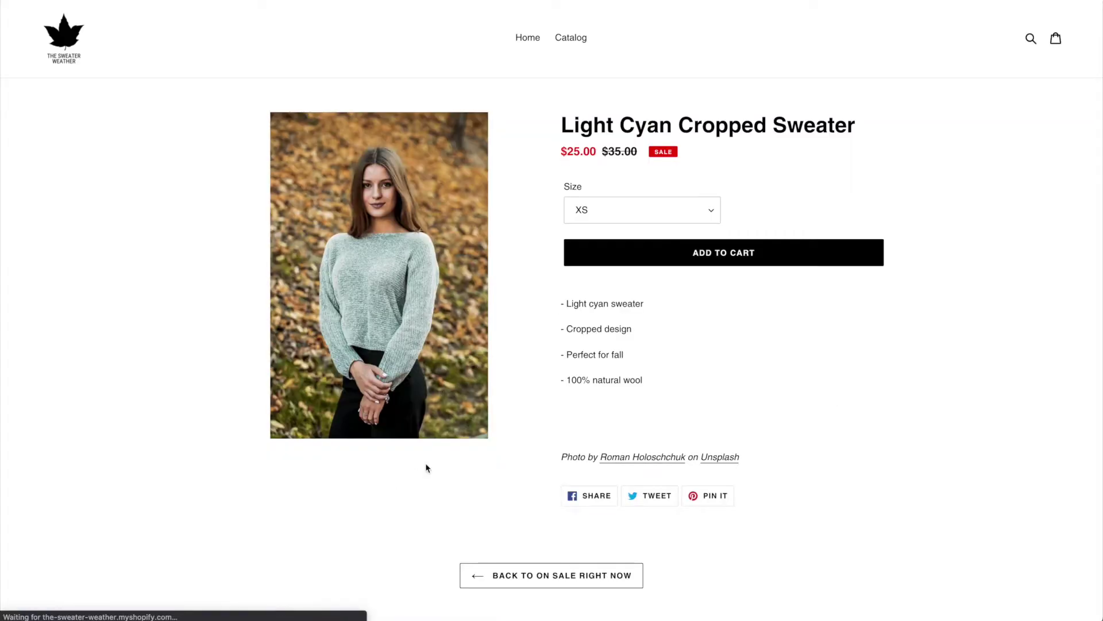
{"action": "left_click", "coordinate": [1067, 316]}
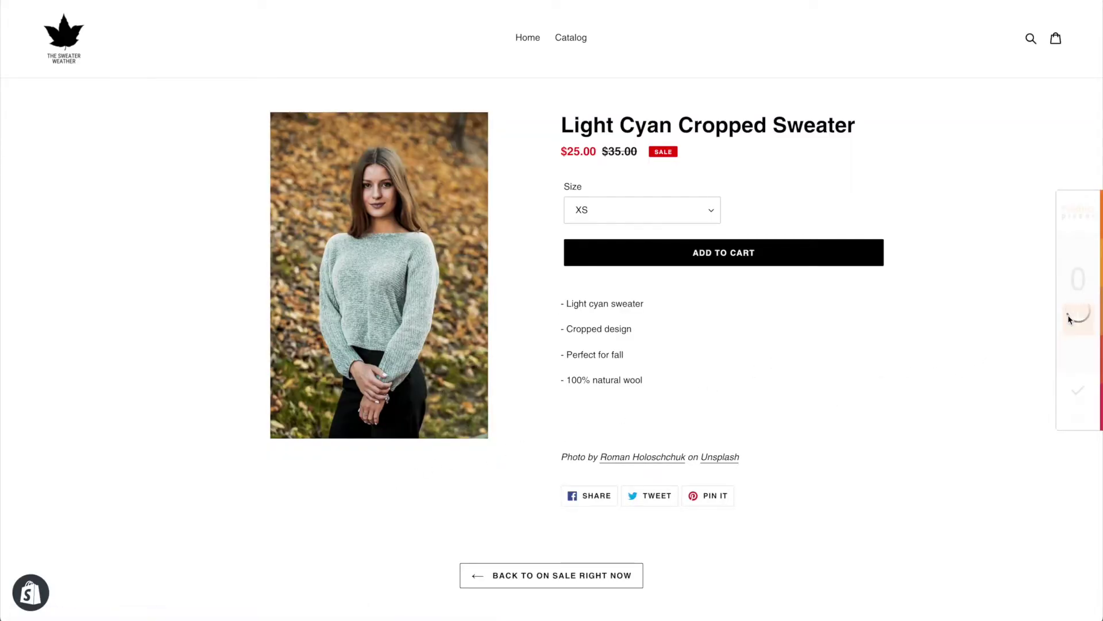
{"action": "left_click", "coordinate": [1078, 390]}
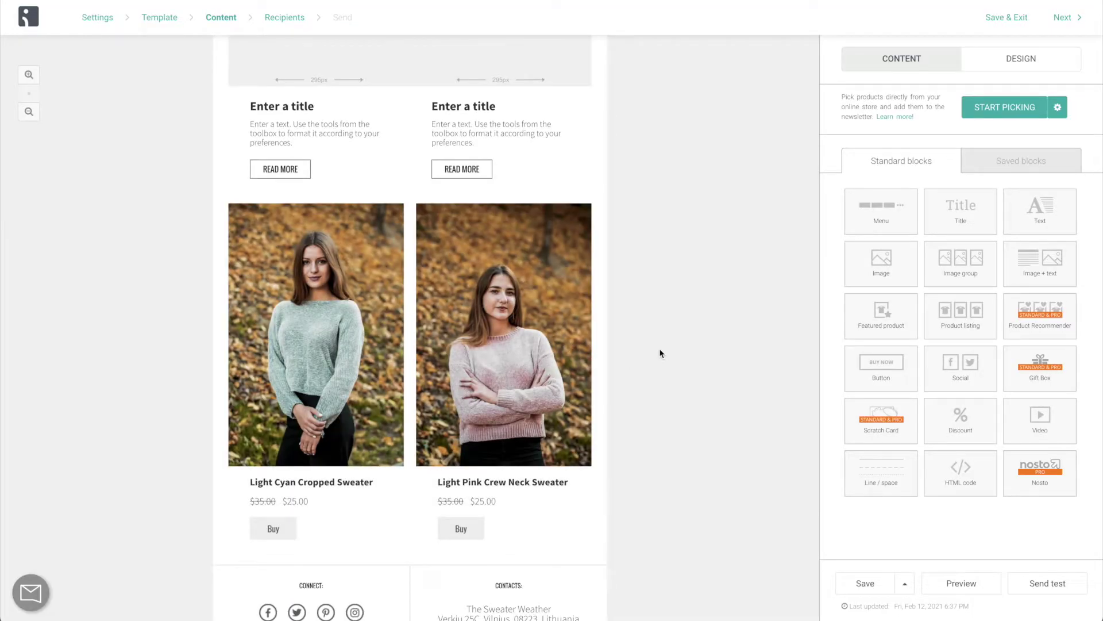
Rename the header menu items to HOME and SHOP and remove the third and fourth items
{"action": "scroll", "coordinate": [661, 353], "scroll_direction": "up", "scroll_amount": 15}
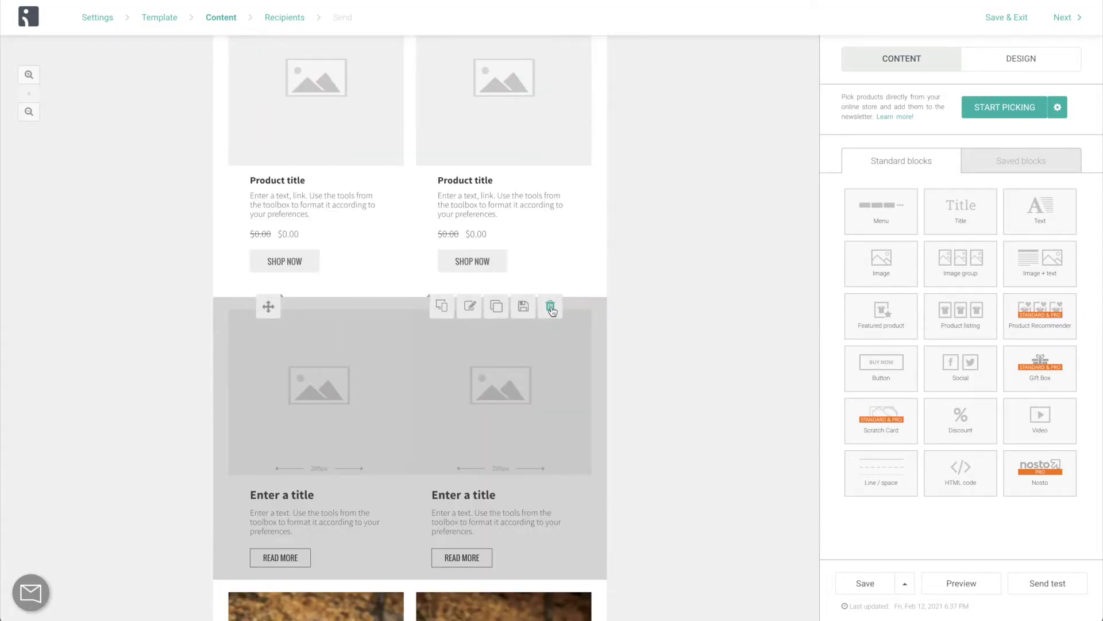
{"action": "left_click", "coordinate": [560, 150]}
{"action": "triple_click", "coordinate": [938, 178]}
{"action": "type", "text": "HOME"}
{"action": "left_click", "coordinate": [956, 268]}
{"action": "triple_click", "coordinate": [939, 212]}
{"action": "type", "text": "SHOP"}
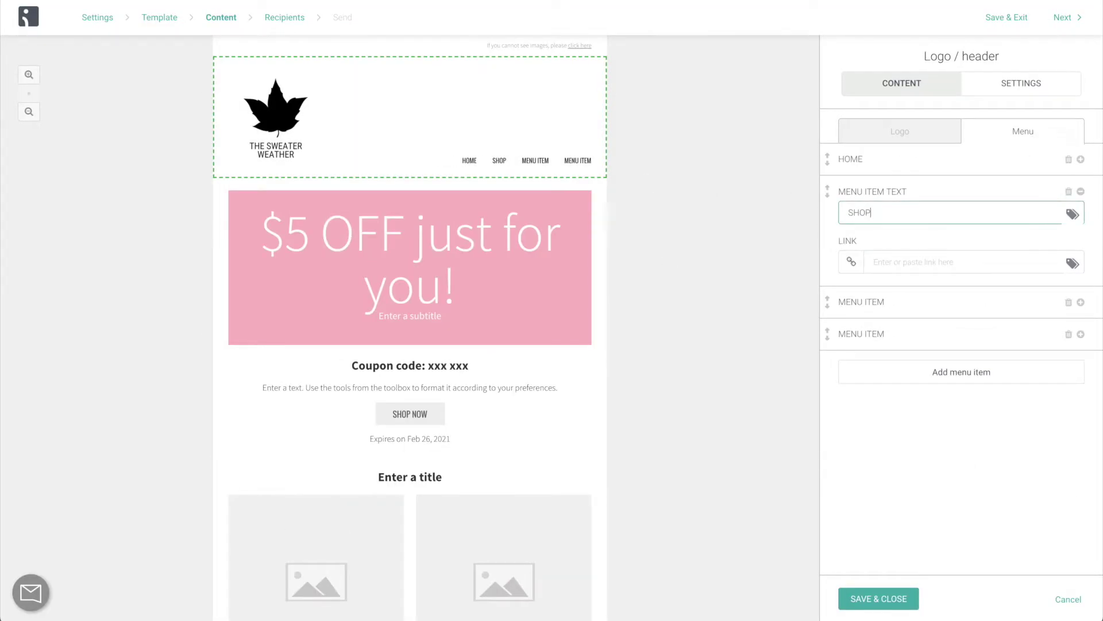
{"action": "left_click", "coordinate": [1071, 225]}
{"action": "left_click", "coordinate": [1070, 225]}
{"action": "left_click", "coordinate": [1070, 225]}
{"action": "left_click", "coordinate": [879, 598]}
Add a title block reading 'Long time no see, [first name]!' above the coupon
{"action": "left_click_drag", "start_coordinate": [961, 218], "coordinate": [436, 202]}
{"action": "left_click", "coordinate": [410, 204]}
{"action": "left_click", "coordinate": [905, 150]}
{"action": "type", "text": "Long"}
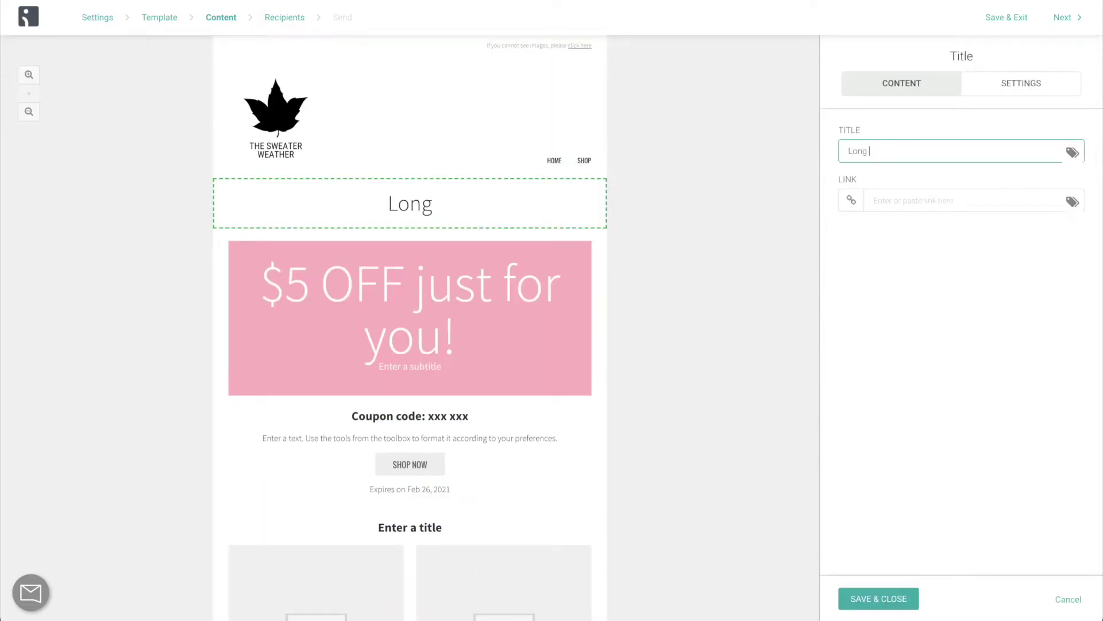
{"action": "type", "text": " time no see,"}
{"action": "left_click", "coordinate": [1072, 153]}
{"action": "left_click", "coordinate": [1012, 225]}
{"action": "type", "text": "!"}
{"action": "left_click", "coordinate": [879, 598]}
Add a two-paragraph intro text block starting 'It feels so great to get to talk to all of you again'
{"action": "left_click_drag", "start_coordinate": [971, 224], "coordinate": [410, 248]}
{"action": "type", "text": "It feels so great to get to talk to all of you again, Sweater Weather fans. What a wonderful Holidays"}
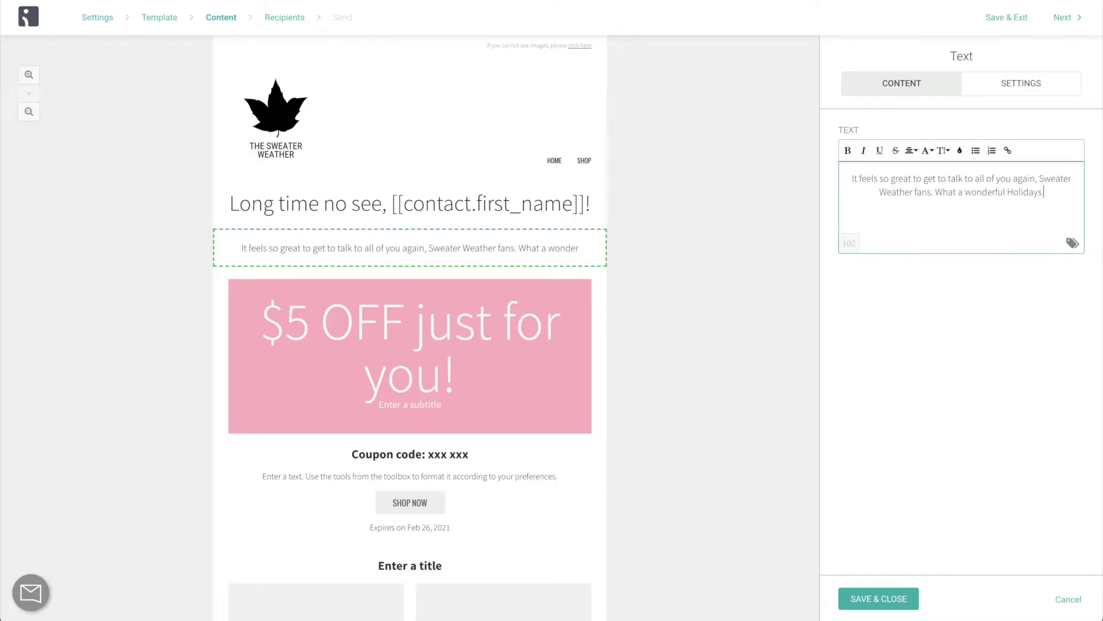
{"action": "type", "text": " season it's been! Now, although that's over, the winter is still strong in many parts of the world. That's why we decided to warm your days with a special discount! Just because we care :)"}
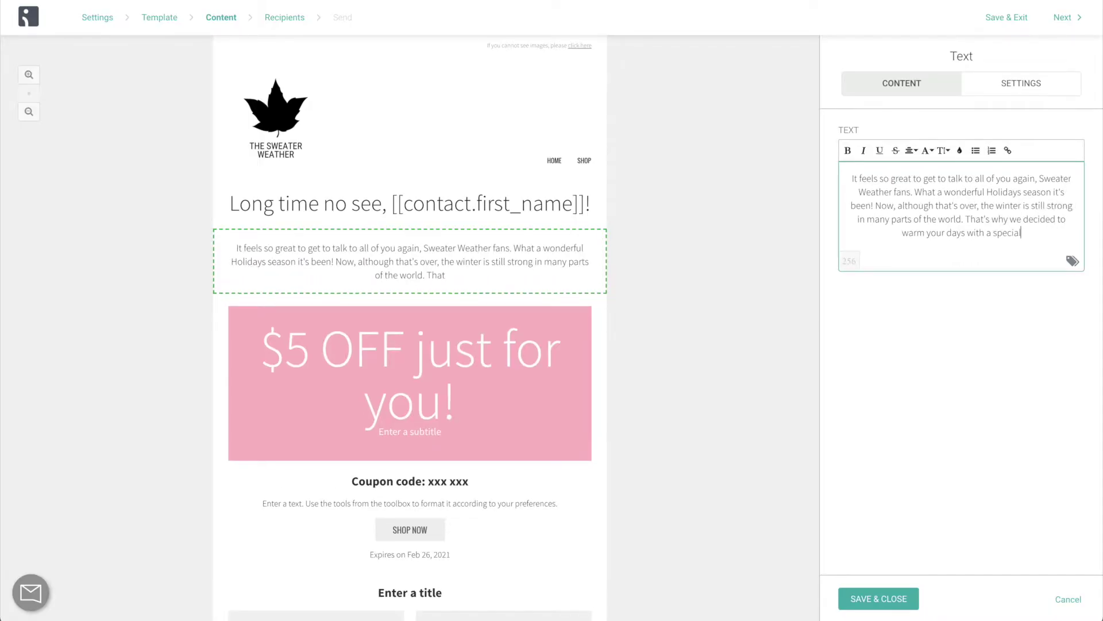
{"action": "key", "text": "Return"}
{"action": "key", "text": "Return"}
{"action": "type", "text": "You will find the discount code below, as well as some of our new arrivals that you "}
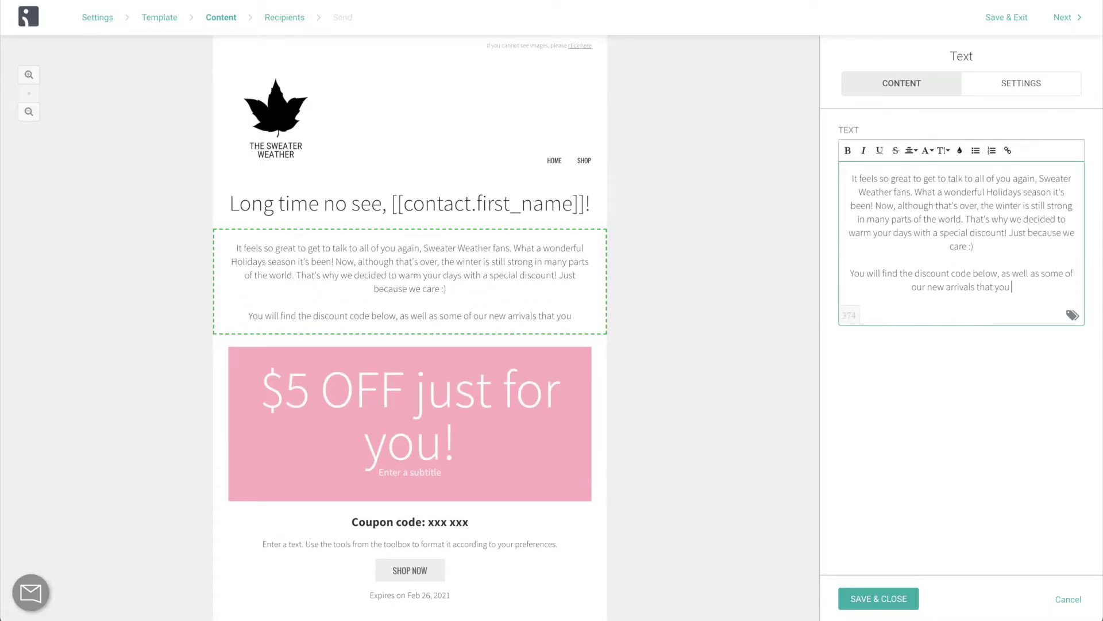
{"action": "type", "text": "(or your friends and family) are going to love."}
{"action": "left_click", "coordinate": [878, 599]}
Add an image block showing the home page knit image
{"action": "left_click_drag", "start_coordinate": [867, 277], "coordinate": [551, 482]}
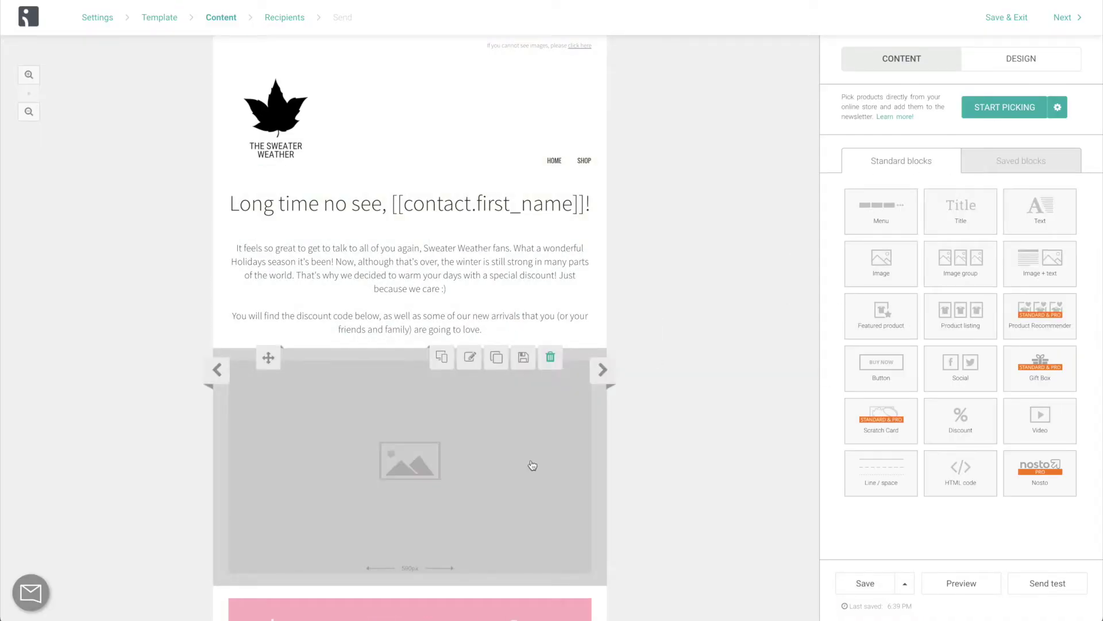
{"action": "left_click", "coordinate": [552, 483]}
{"action": "left_click", "coordinate": [875, 511]}
{"action": "left_click", "coordinate": [879, 598]}
Change the coupon block's offer text to 'Don't miss out!'
{"action": "scroll", "coordinate": [788, 539], "scroll_direction": "down", "scroll_amount": 10}
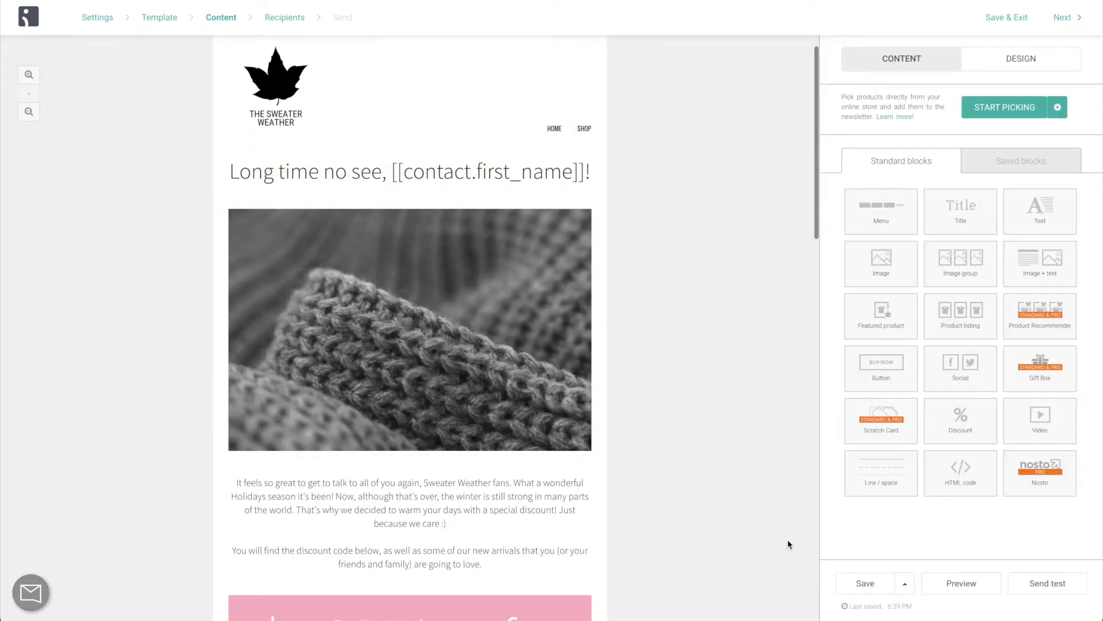
{"action": "left_click", "coordinate": [477, 270]}
{"action": "left_click", "coordinate": [926, 367]}
{"action": "key", "text": "ctrl+a"}
{"action": "type", "text": "Don't miss out!"}
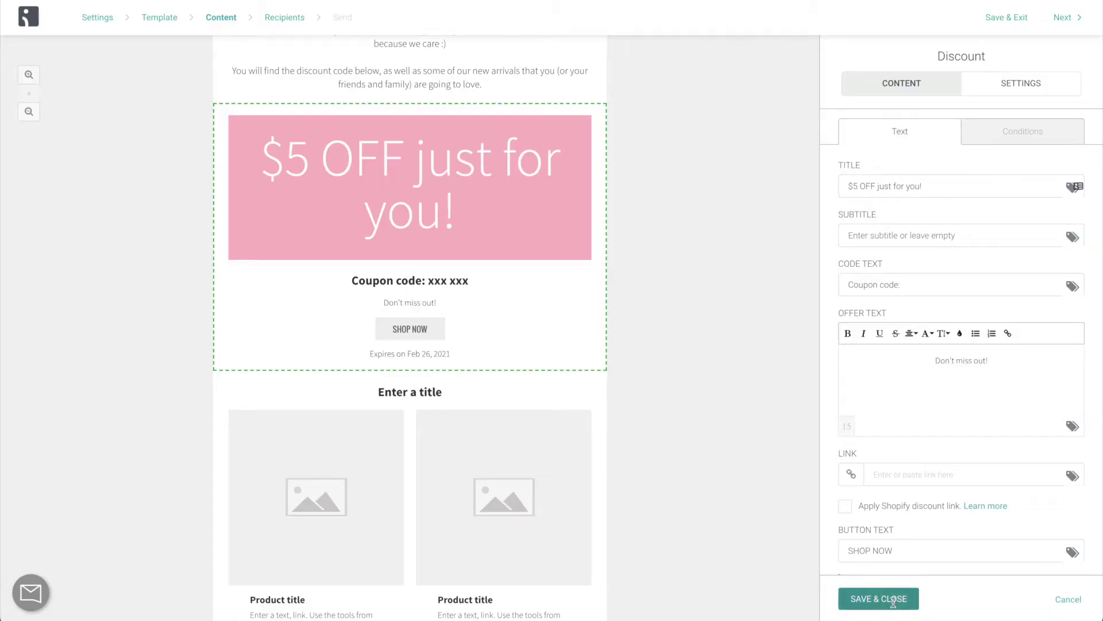
{"action": "left_click", "coordinate": [845, 596]}
Title the product block 'Check out these new arrivals:' and save it
{"action": "scroll", "coordinate": [523, 315], "scroll_direction": "down", "scroll_amount": 5}
{"action": "left_click", "coordinate": [523, 315]}
{"action": "type", "text": "Check out these new arrivals:"}
{"action": "left_click", "coordinate": [879, 598]}
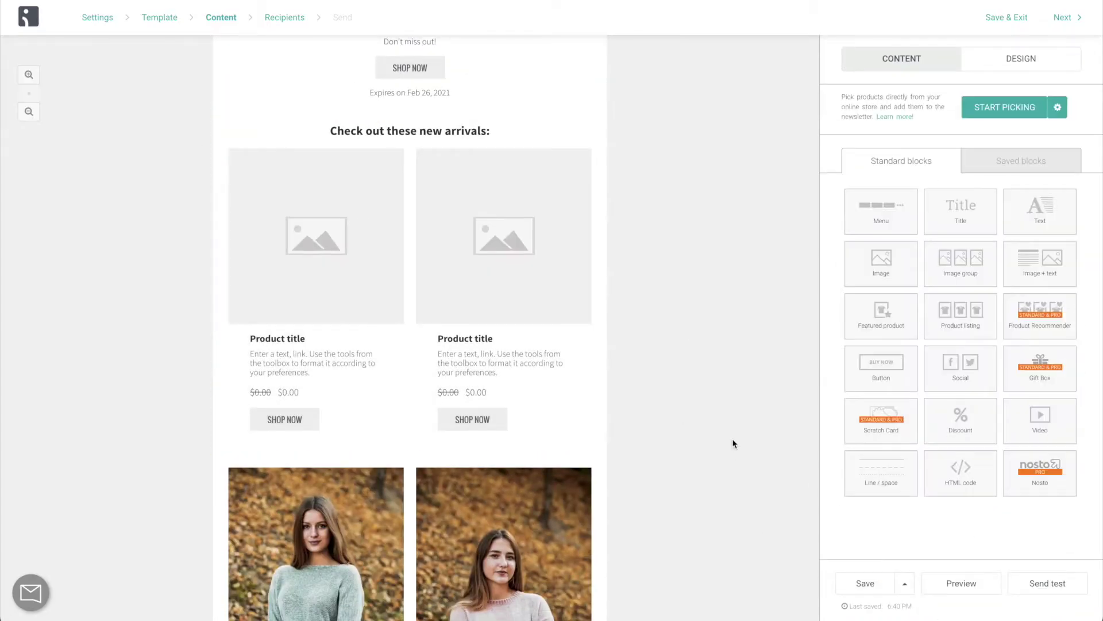
{"action": "scroll", "coordinate": [733, 443], "scroll_direction": "down", "scroll_amount": 7}
{"action": "scroll", "coordinate": [732, 443], "scroll_direction": "up", "scroll_amount": 7}
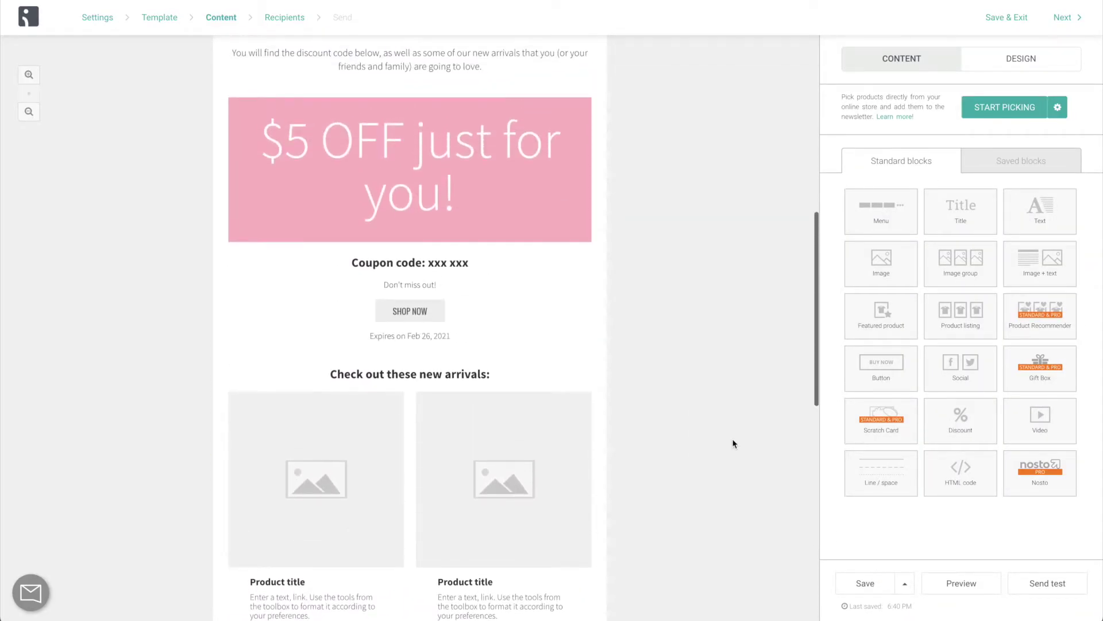
{"action": "scroll", "coordinate": [734, 443], "scroll_direction": "up", "scroll_amount": 2}
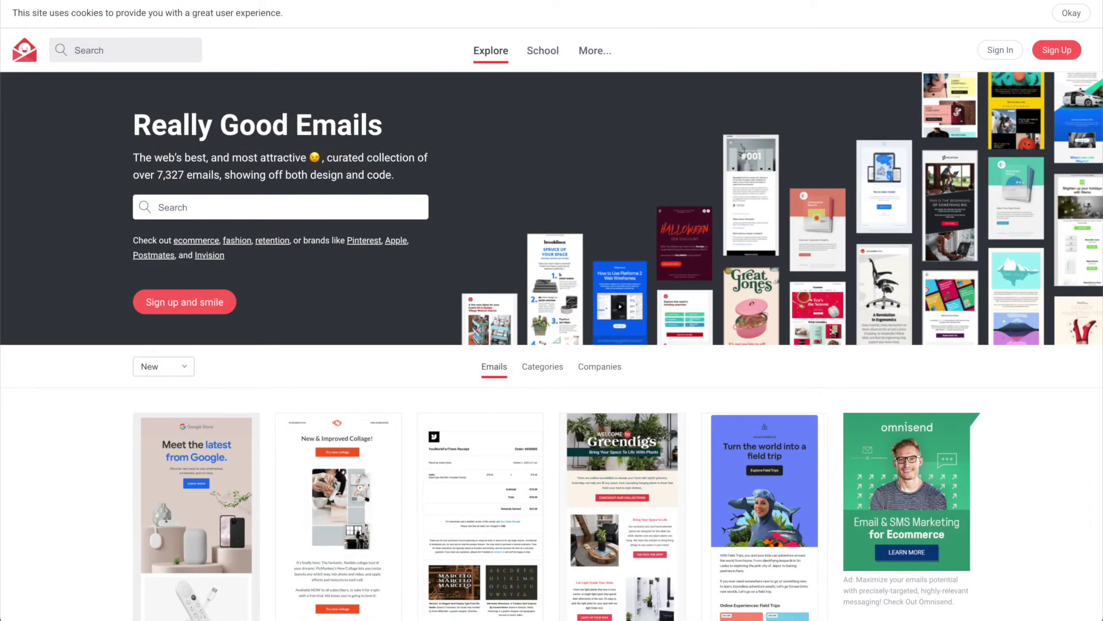
Scroll through the Really Good Emails gallery for email design inspiration
{"action": "scroll", "coordinate": [552, 345], "scroll_direction": "down", "scroll_amount": 10}
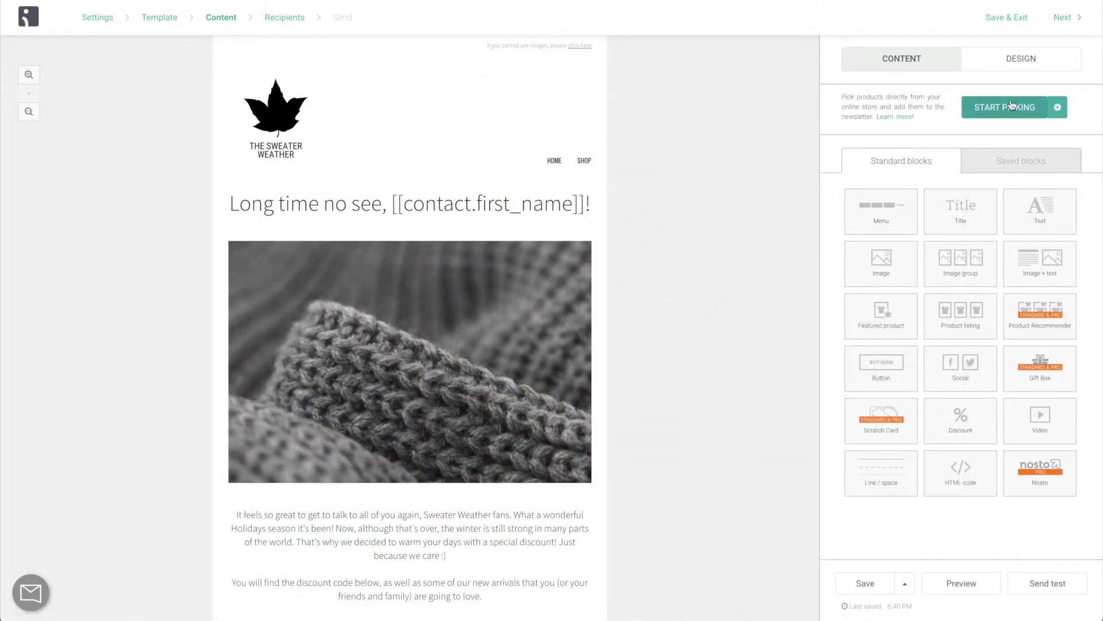
{"action": "left_click", "coordinate": [1019, 62]}
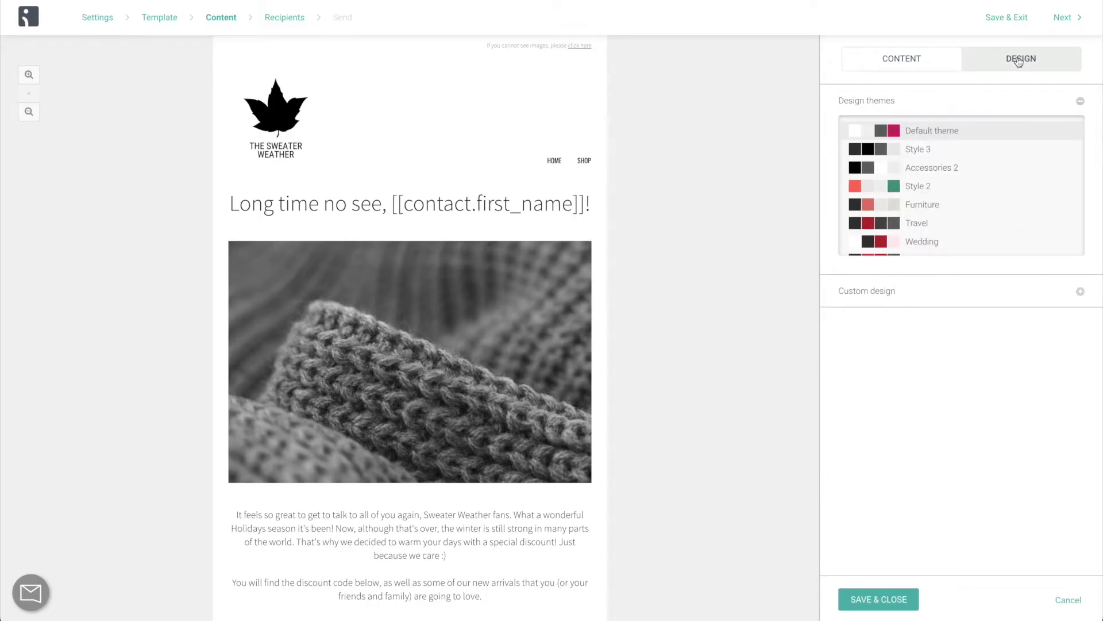
{"action": "left_click", "coordinate": [963, 149]}
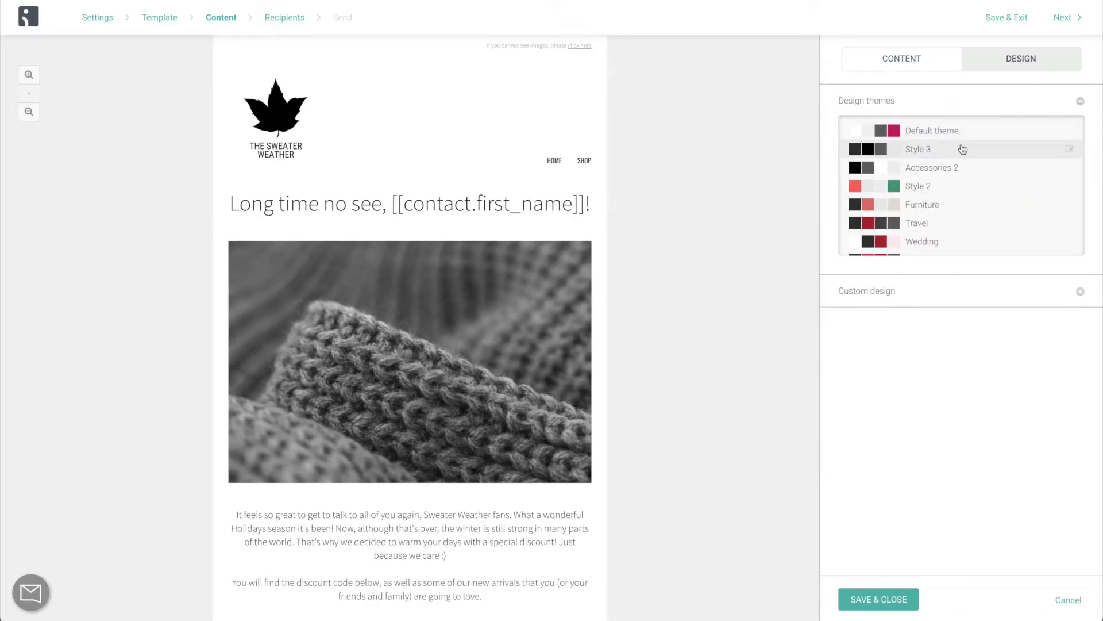
{"action": "left_click", "coordinate": [974, 173]}
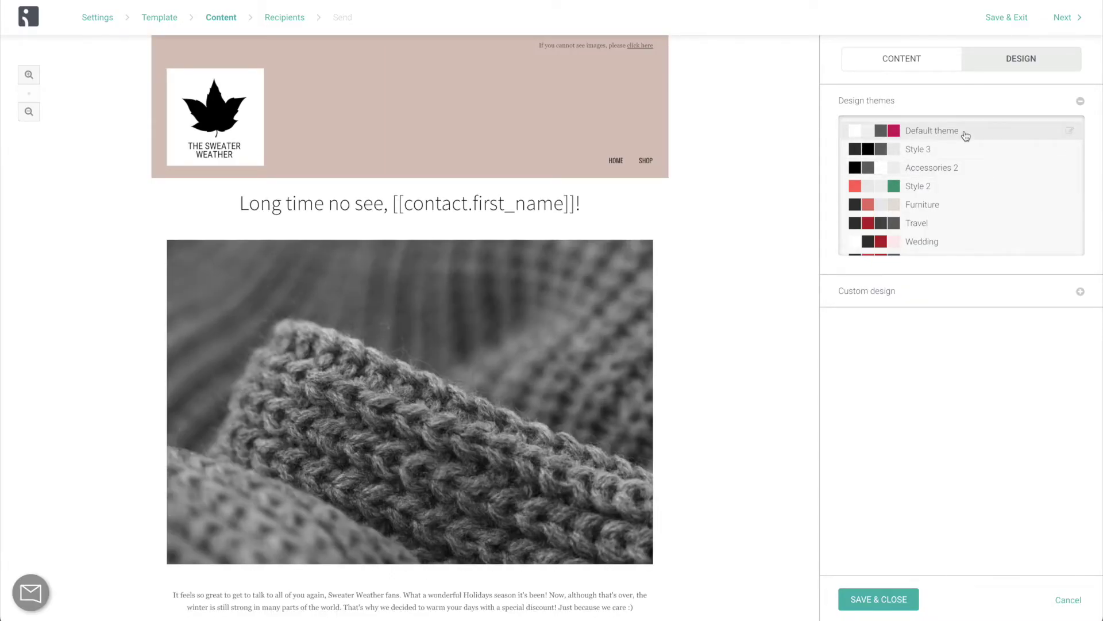
{"action": "left_click", "coordinate": [965, 133]}
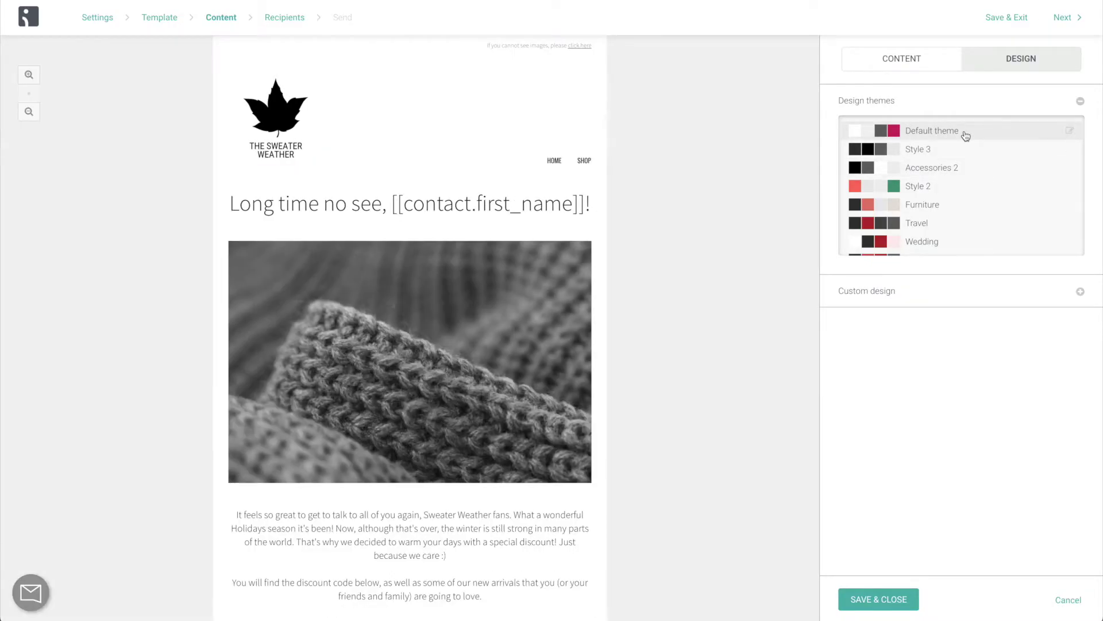
{"action": "left_click", "coordinate": [913, 291]}
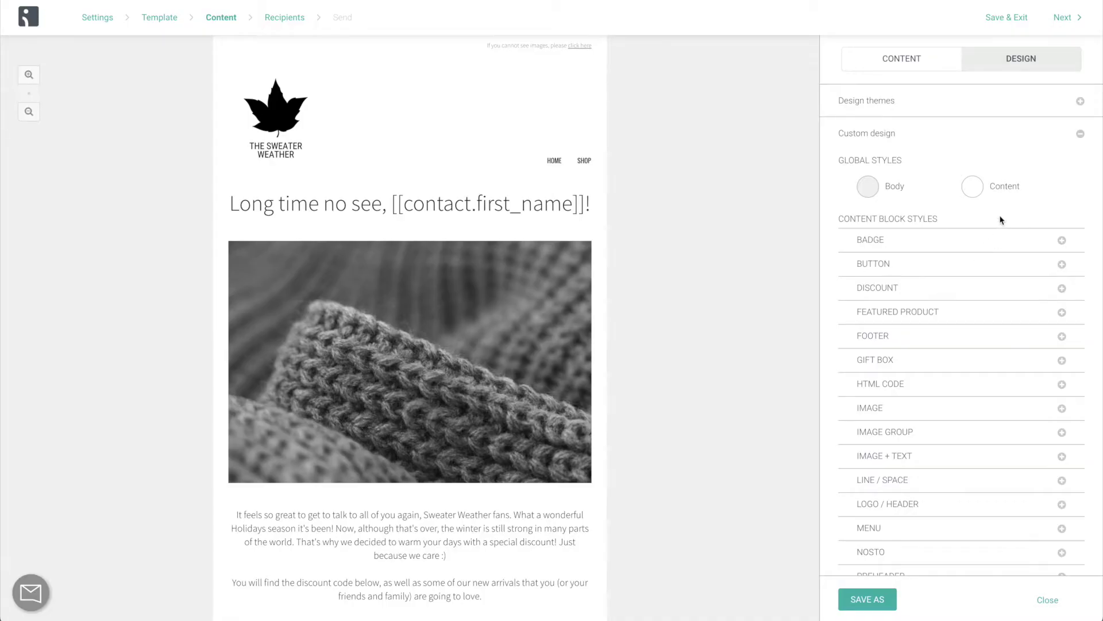
{"action": "scroll", "coordinate": [961, 305], "scroll_direction": "down", "scroll_amount": 5}
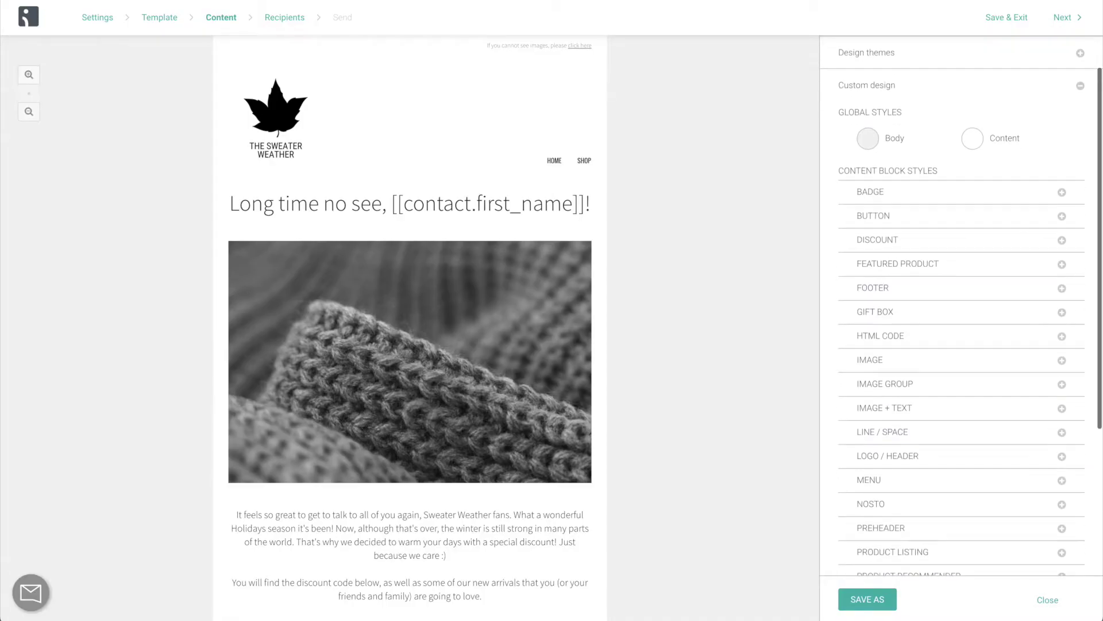
{"action": "scroll", "coordinate": [962, 304], "scroll_direction": "down", "scroll_amount": 1}
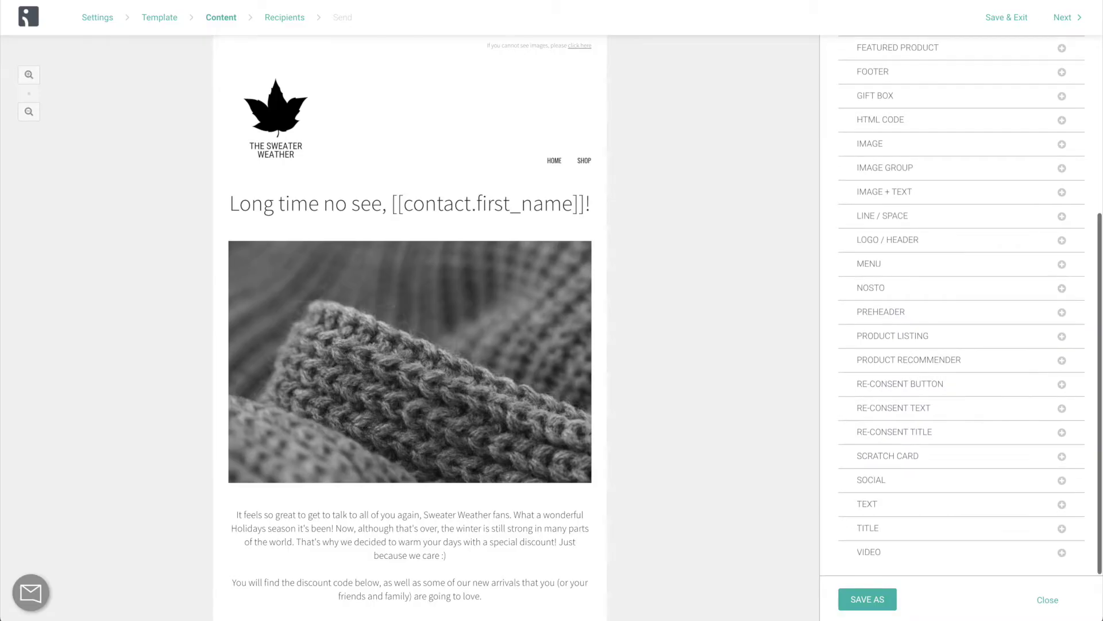
{"action": "scroll", "coordinate": [962, 305], "scroll_direction": "up", "scroll_amount": 6}
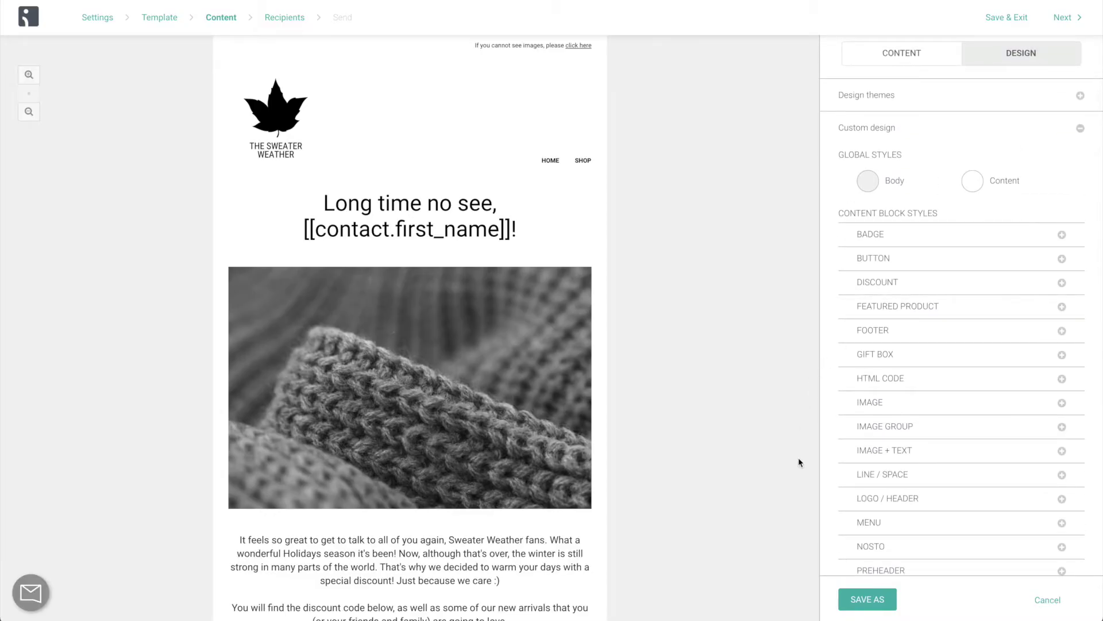
{"action": "left_click", "coordinate": [872, 597]}
{"action": "left_click", "coordinate": [641, 116]}
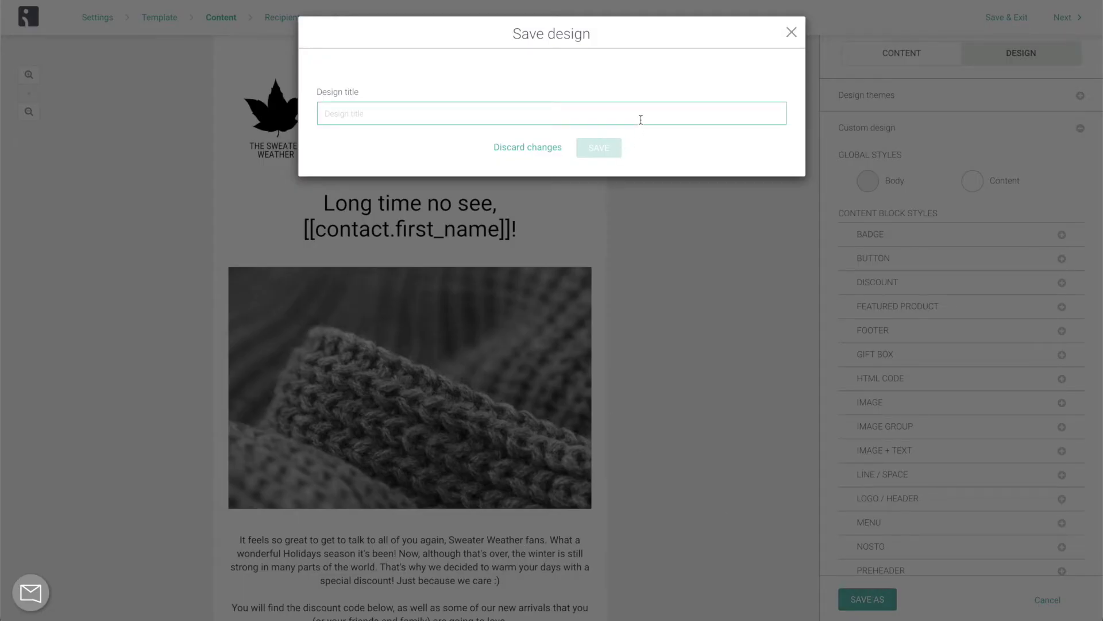
{"action": "type", "text": "The Sweater Weather"}
{"action": "left_click", "coordinate": [598, 149]}
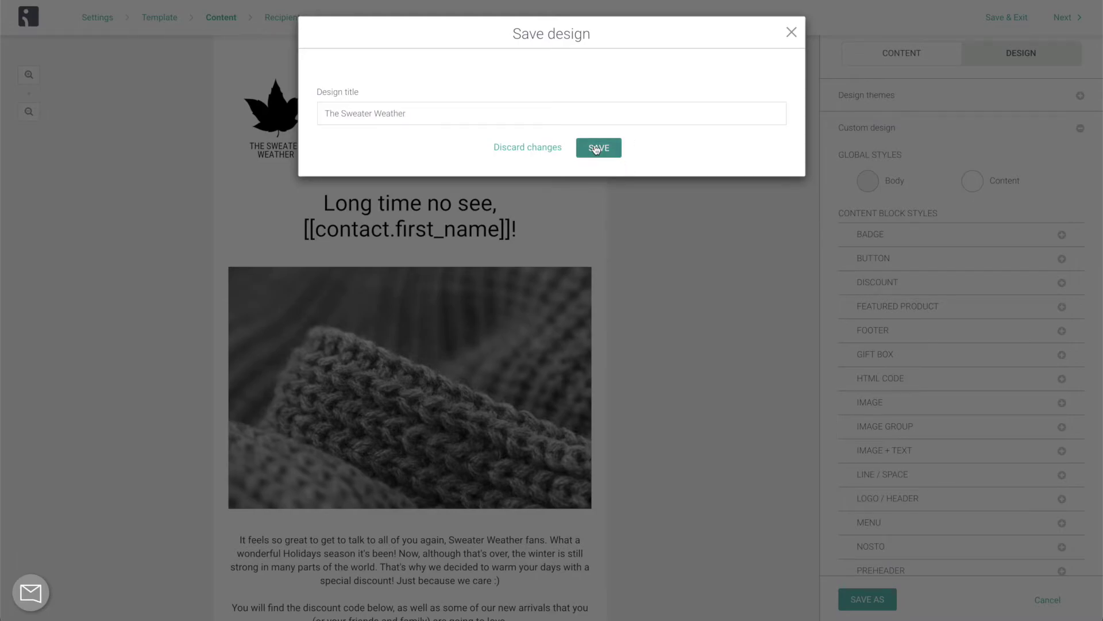
{"action": "left_click", "coordinate": [876, 99]}
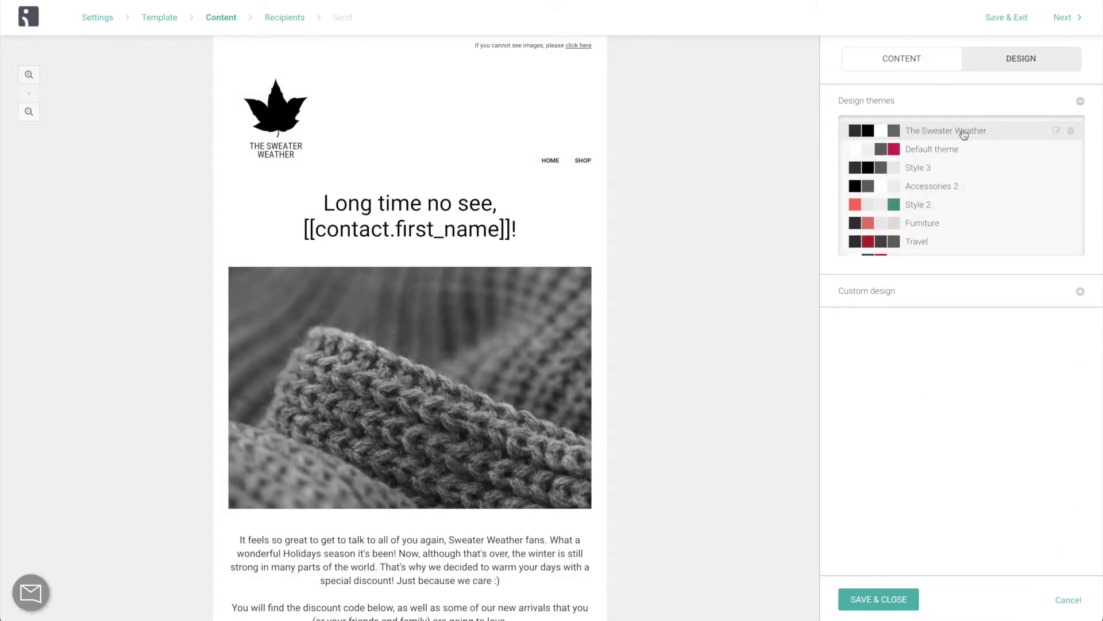
{"action": "left_click", "coordinate": [887, 598]}
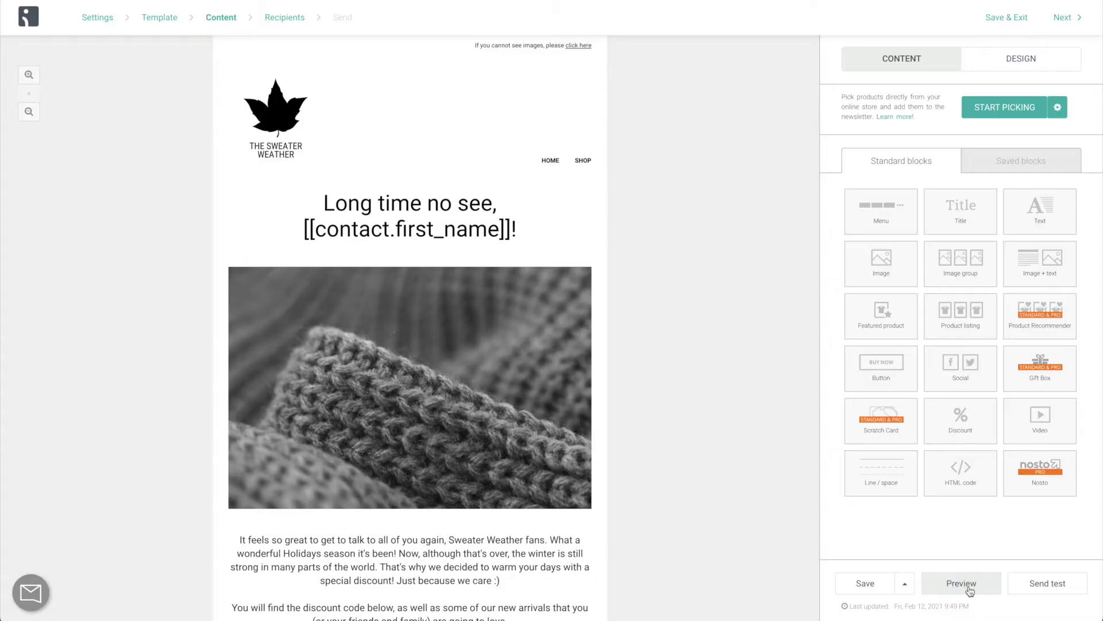
{"action": "left_click", "coordinate": [1049, 583]}
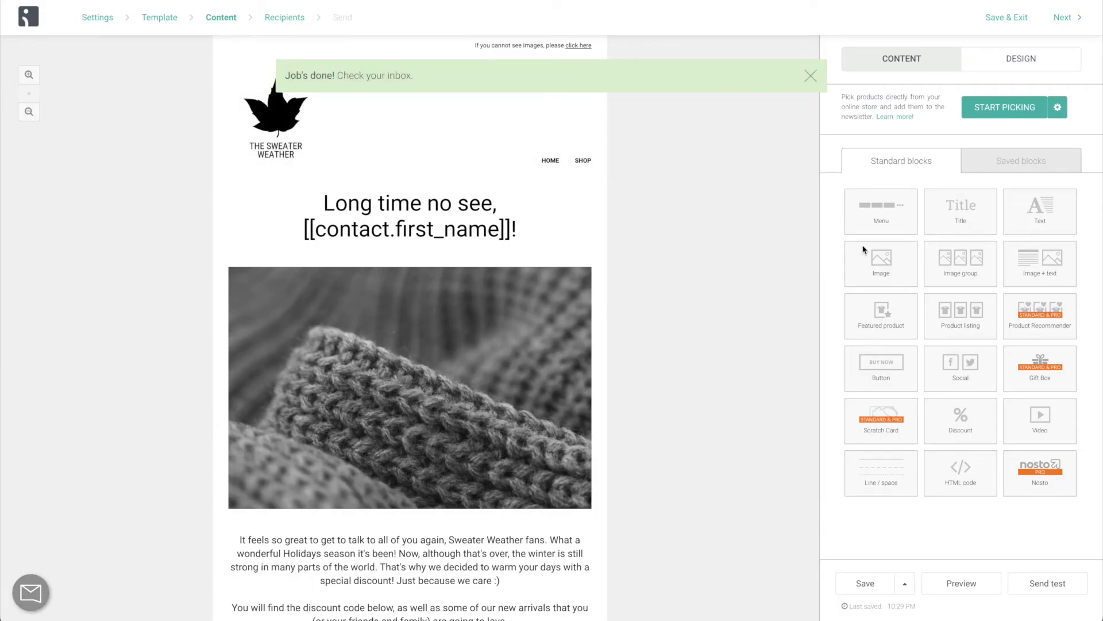
{"action": "left_click", "coordinate": [904, 583]}
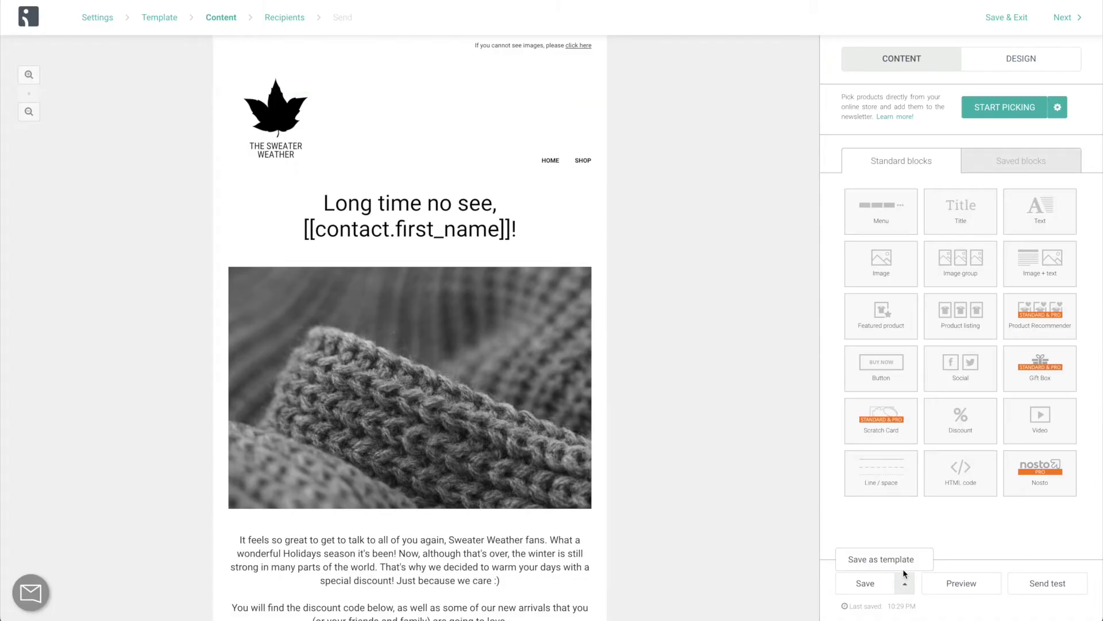
{"action": "left_click", "coordinate": [902, 565]}
{"action": "left_click", "coordinate": [642, 113]}
{"action": "type", "text": "The Sweater Wea"}
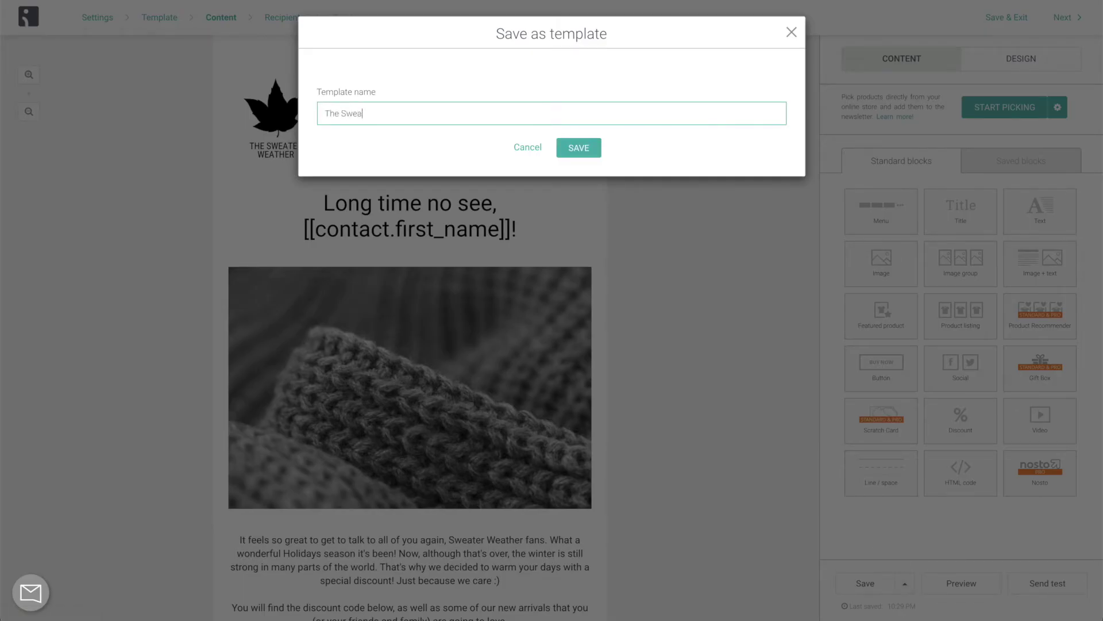
{"action": "type", "text": "ther Newsletter"}
{"action": "left_click", "coordinate": [580, 148]}
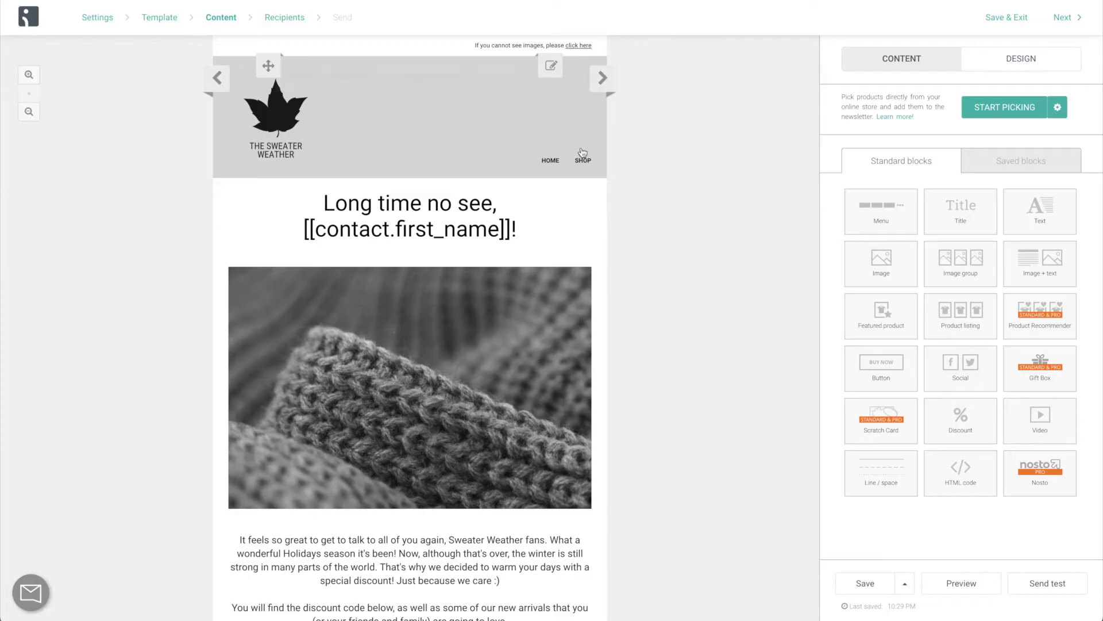
{"action": "left_click", "coordinate": [161, 21]}
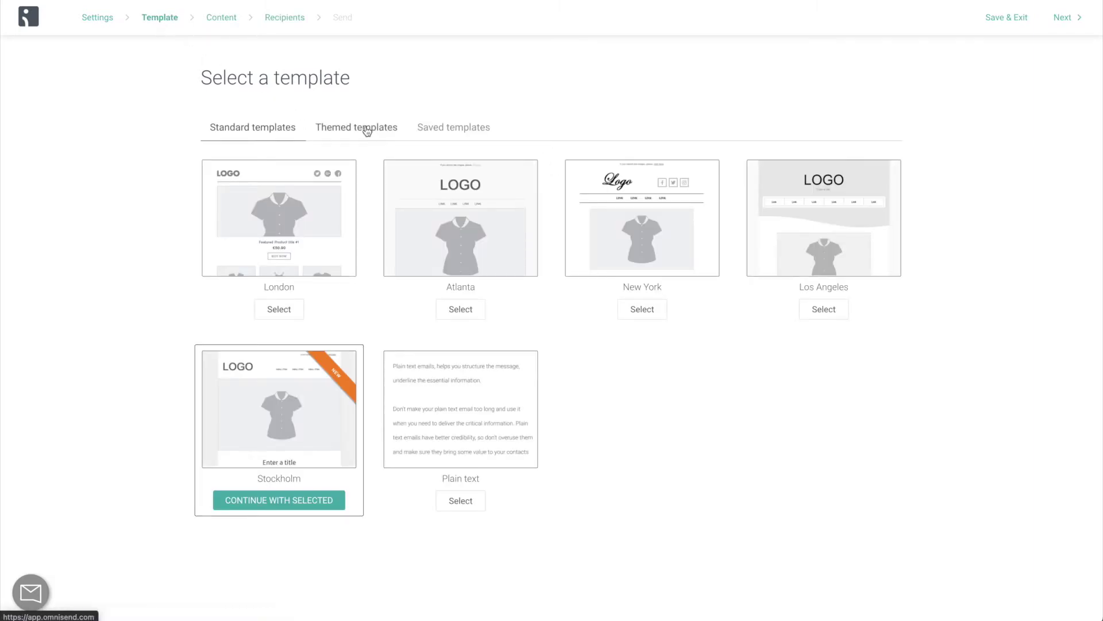
{"action": "left_click", "coordinate": [431, 131]}
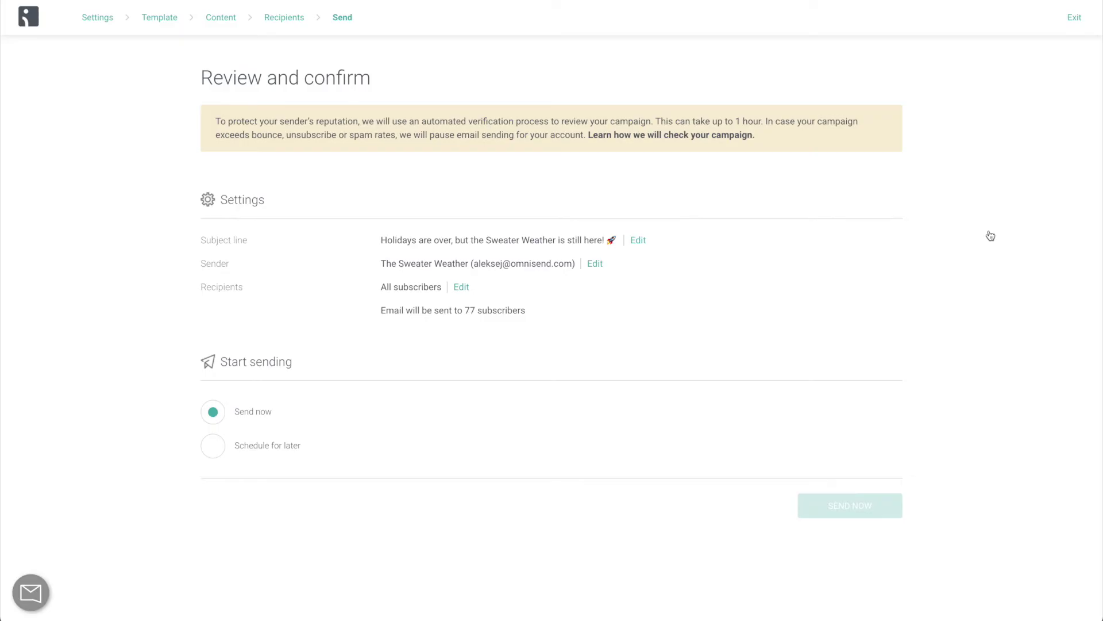
{"action": "left_click", "coordinate": [293, 17]}
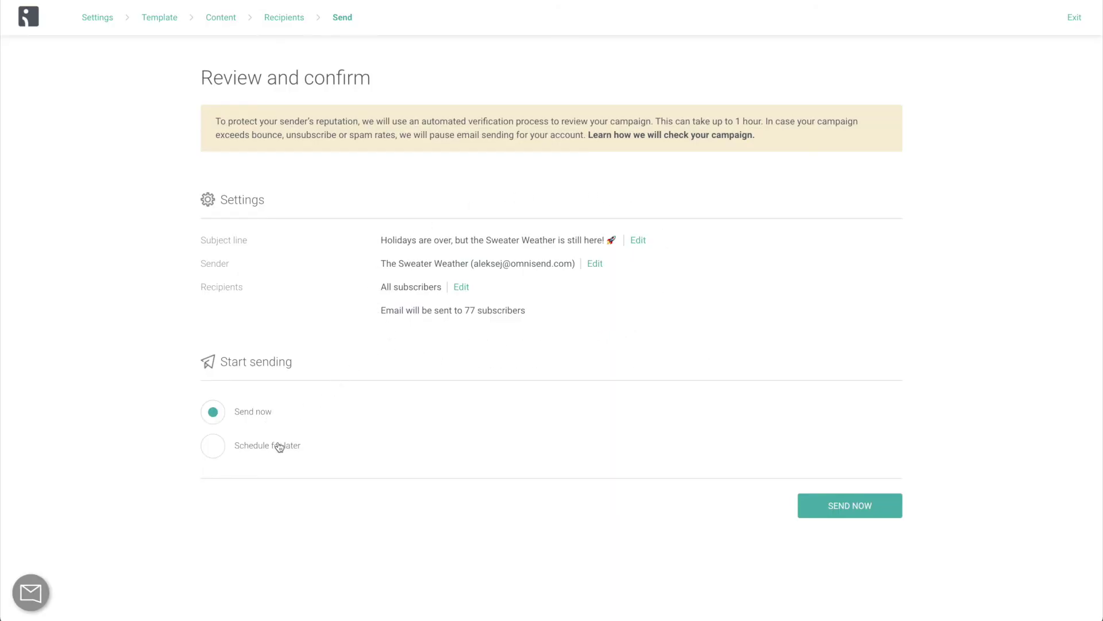
{"action": "left_click", "coordinate": [852, 510]}
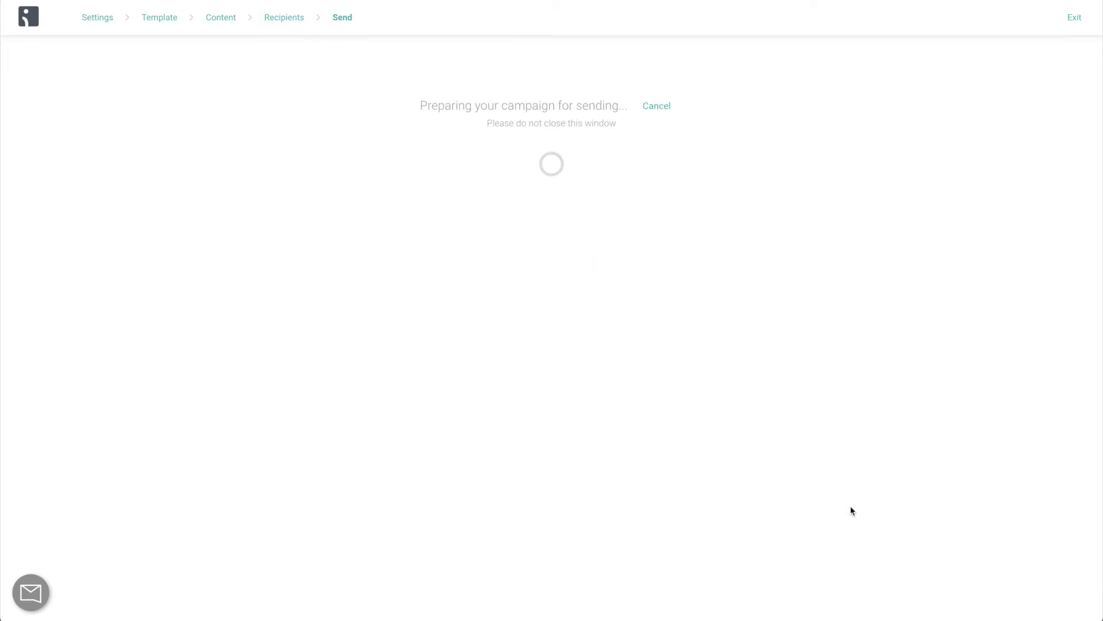